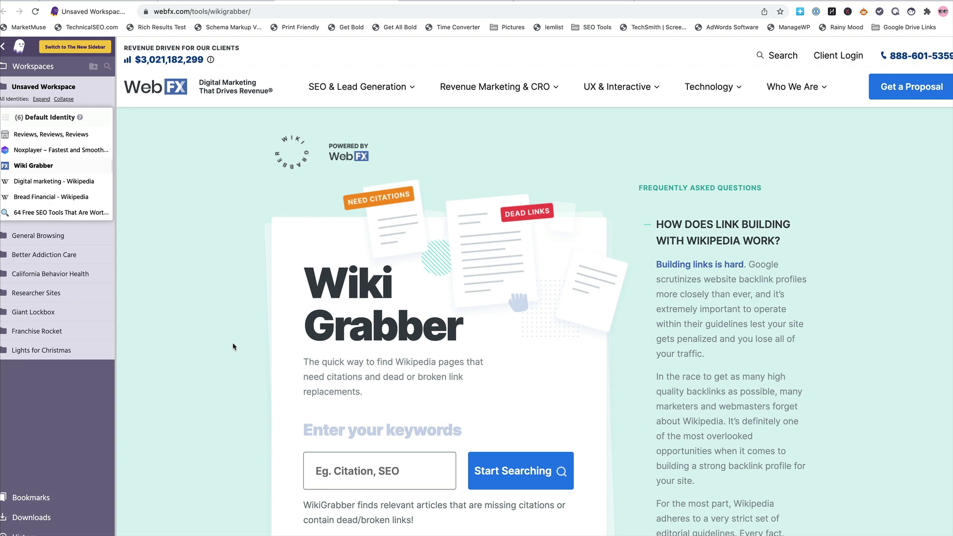
Search Wiki Grabber for 'roofing', getting 10 missing-citation and 7 dead-link results
scroll(231, 343, "down", 1)
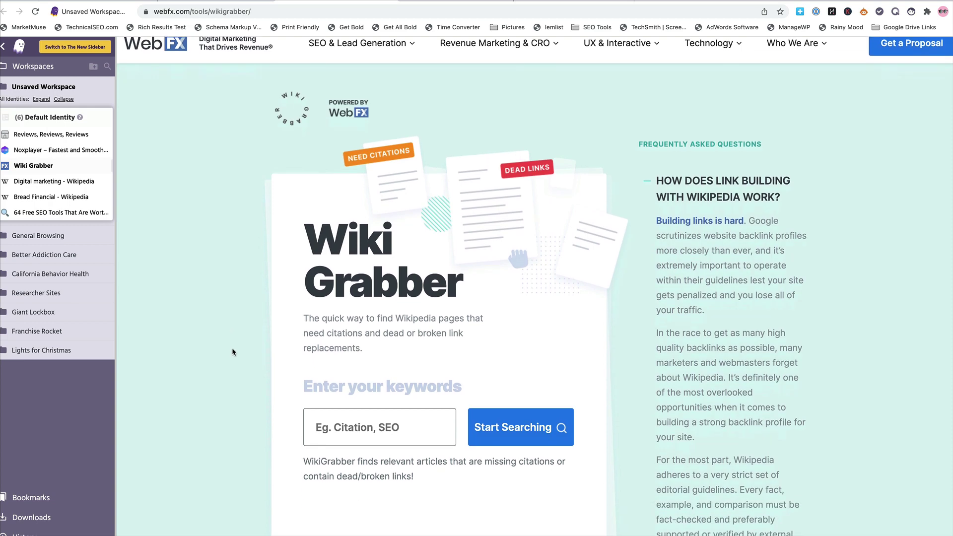
scroll(233, 395, "down", 1)
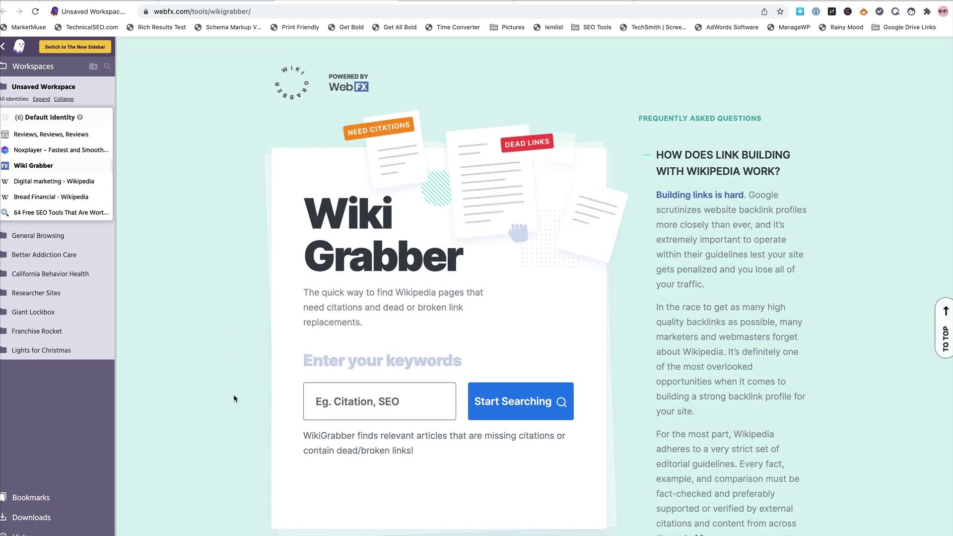
scroll(233, 394, "down", 4)
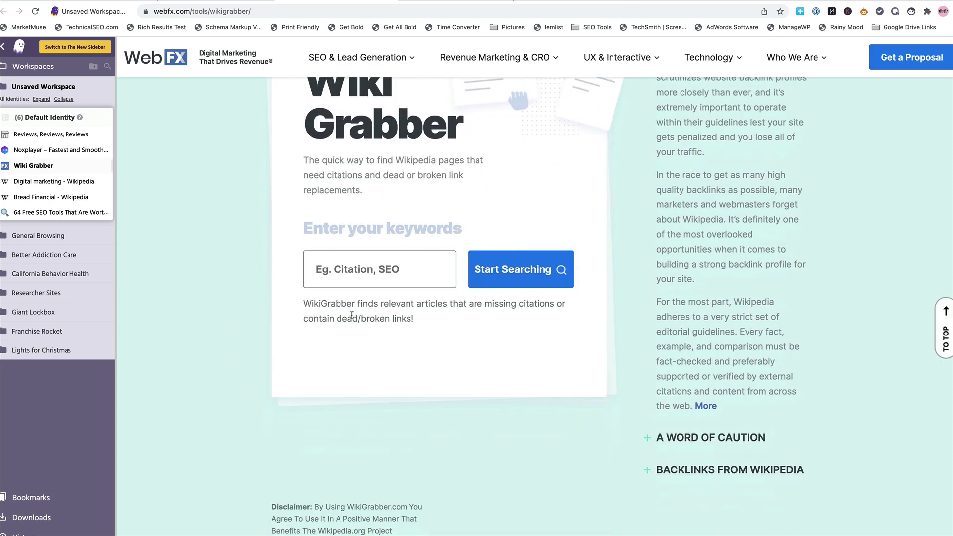
left_click(353, 283)
type("roofing")
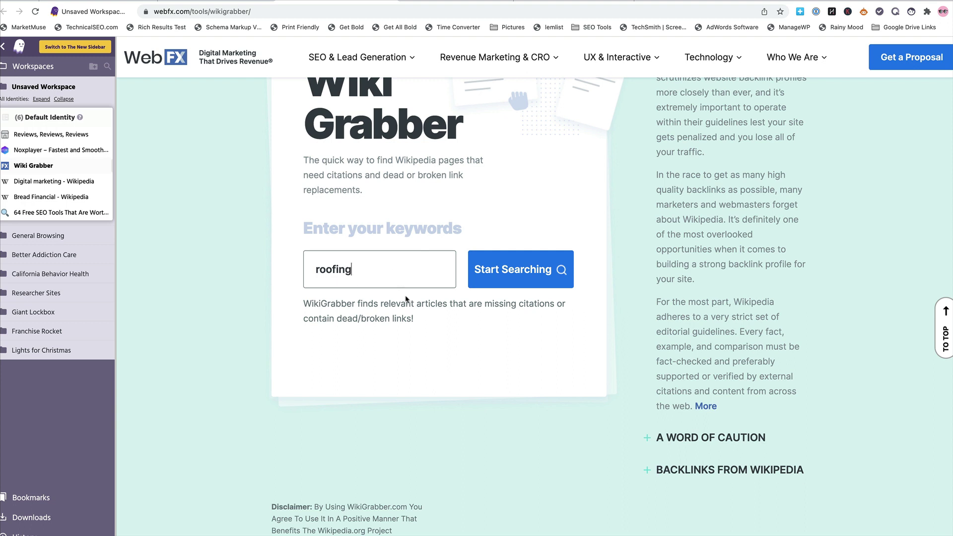
left_click(495, 279)
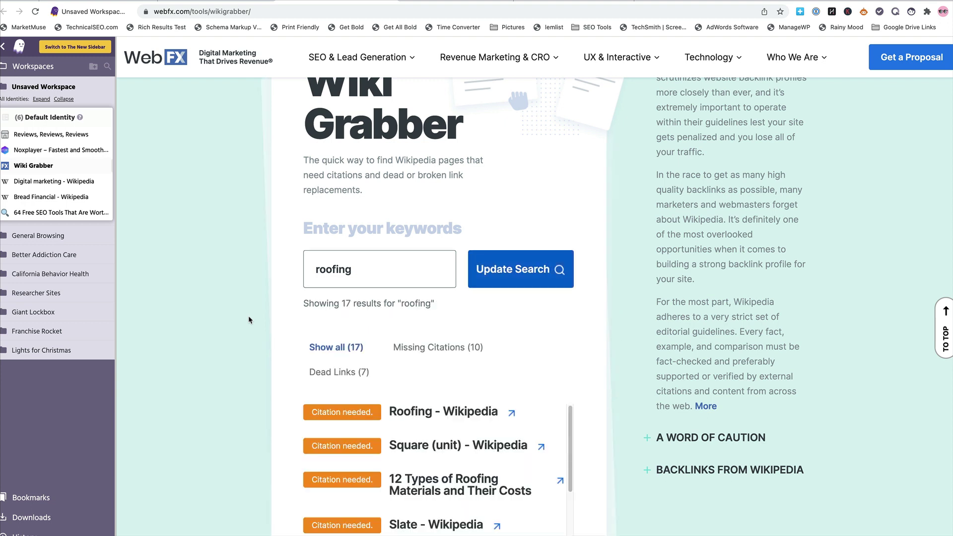
Open the 'Roofing - Wikipedia' result, the Roofing disambiguation page, in a new tab
scroll(249, 320, "down", 3)
scroll(249, 320, "down", 1)
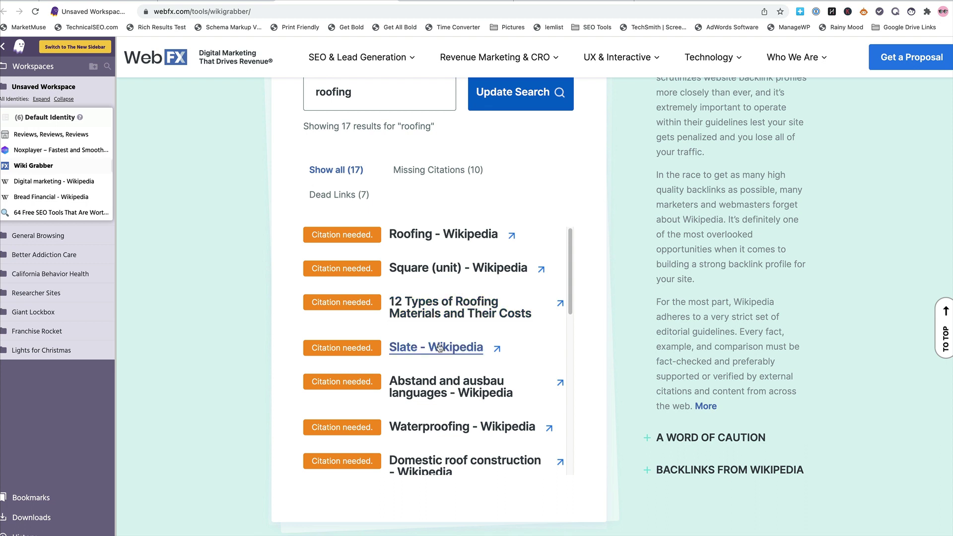
scroll(440, 348, "down", 1)
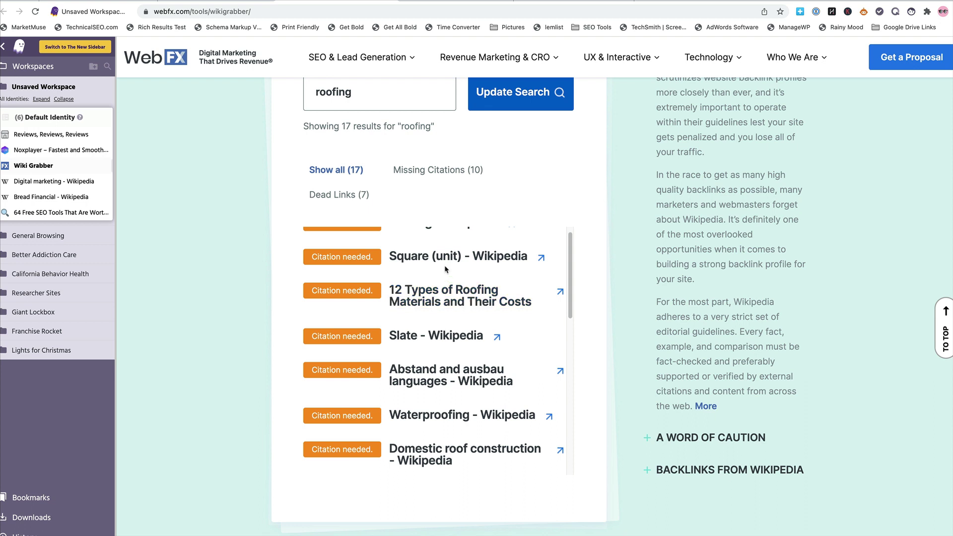
scroll(446, 268, "up", 1)
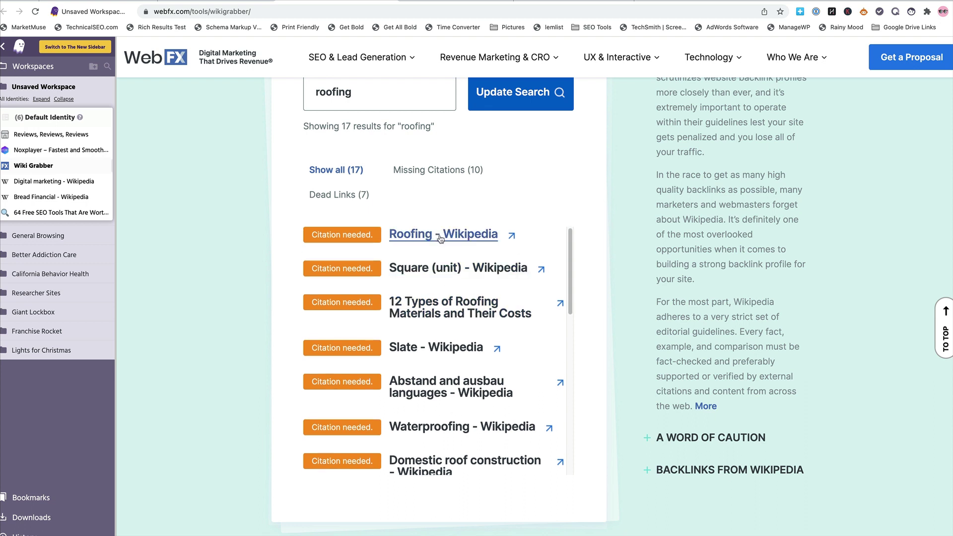
left_click(511, 240)
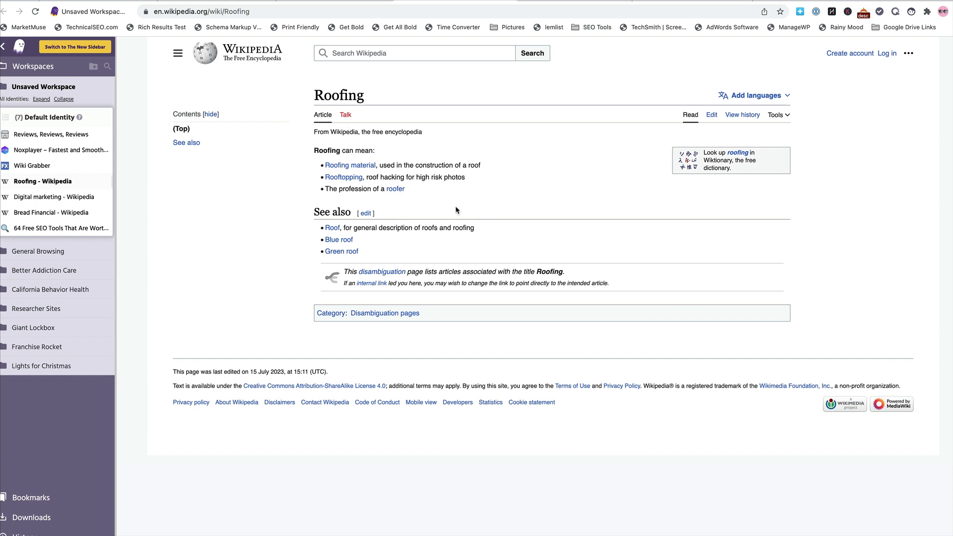
Open the Roof article from the See also link and briefly check the SEO Minion panel
left_click(334, 230)
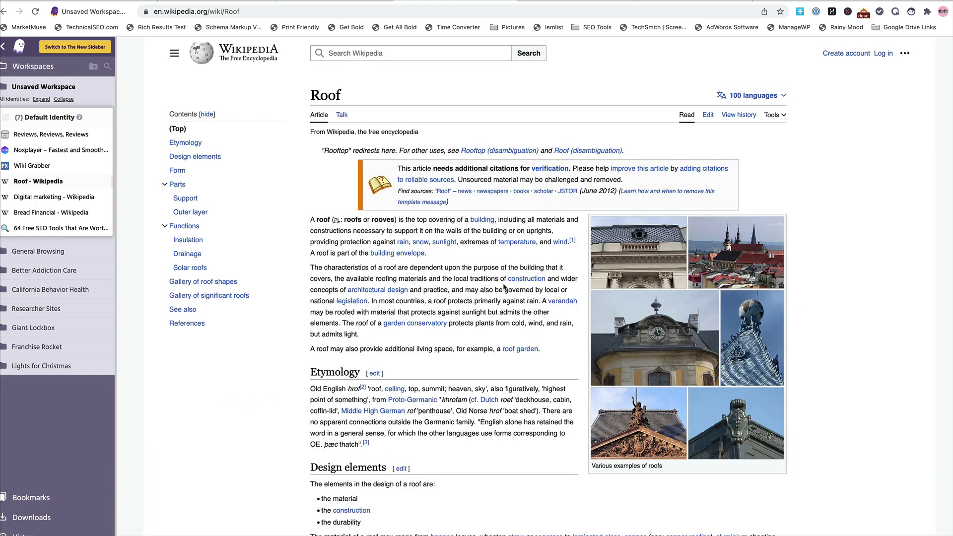
scroll(504, 286, "down", 12)
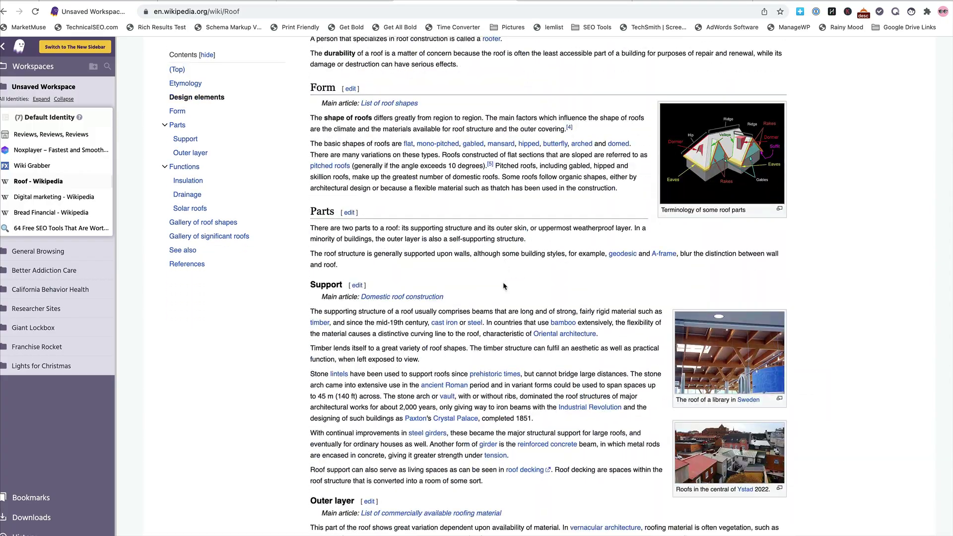
scroll(504, 286, "down", 12)
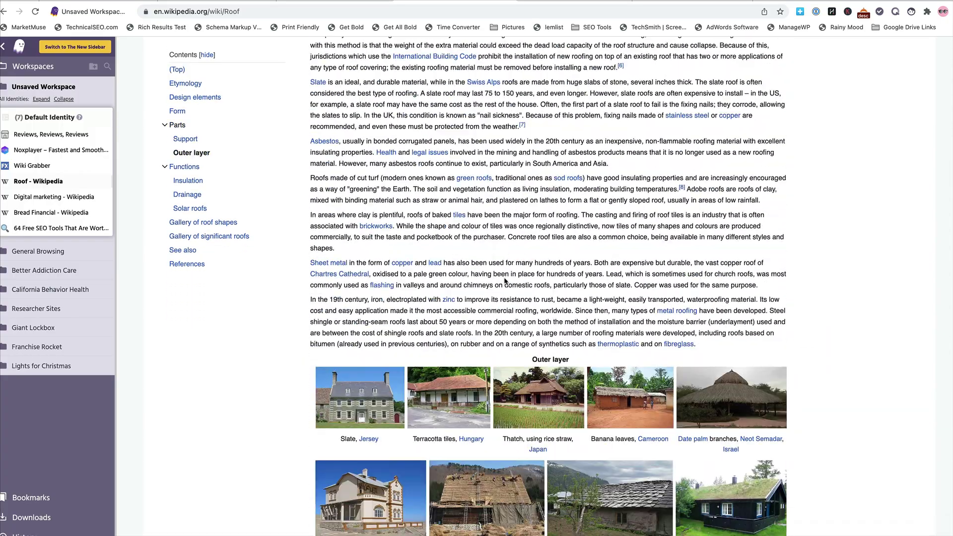
scroll(507, 281, "up", 20)
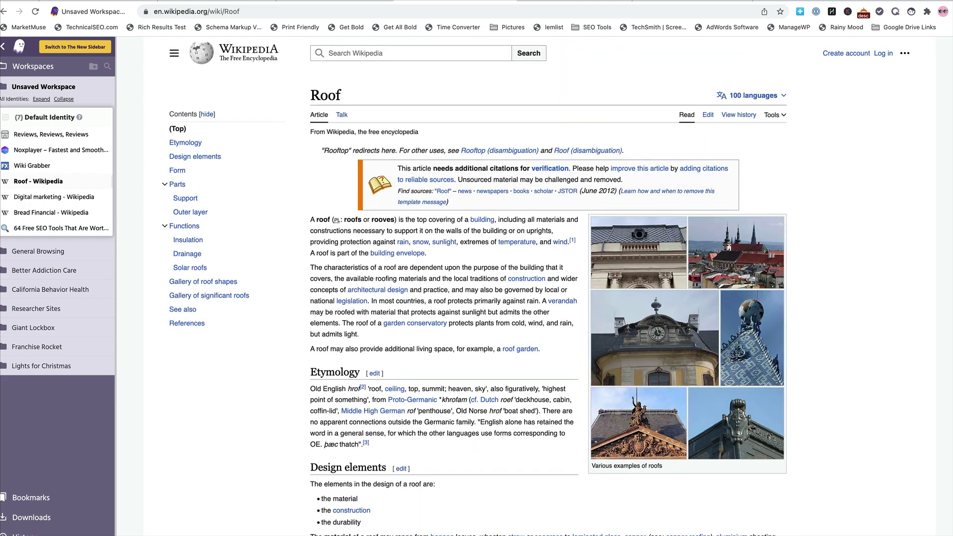
left_click(864, 15)
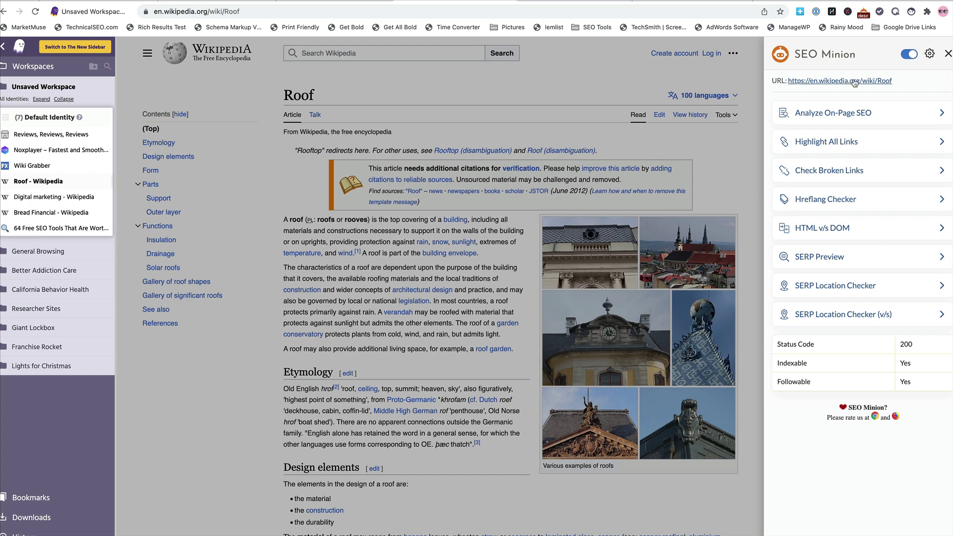
left_click(948, 54)
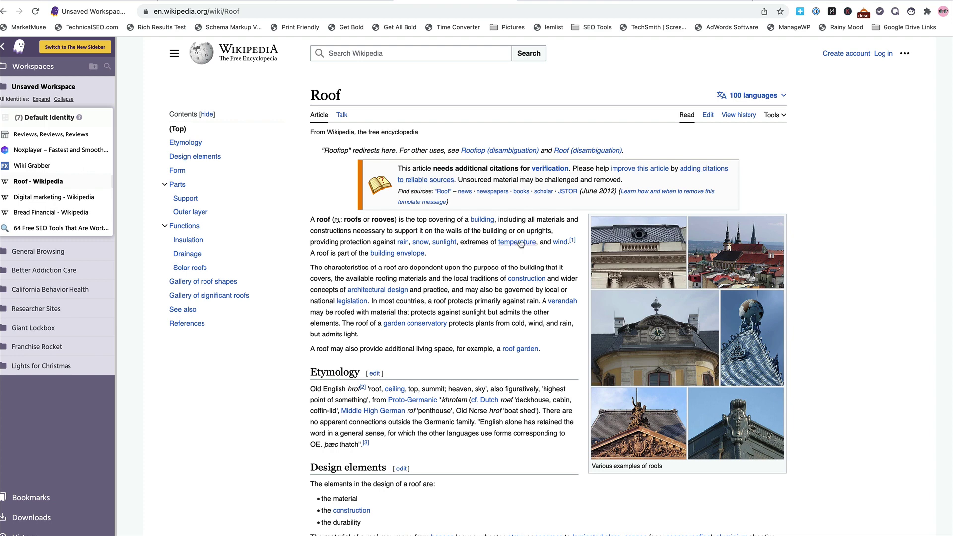
Scroll the Roof article down to the Outer layer section on slate, asbestos and sheet metal
scroll(479, 259, "down", 1)
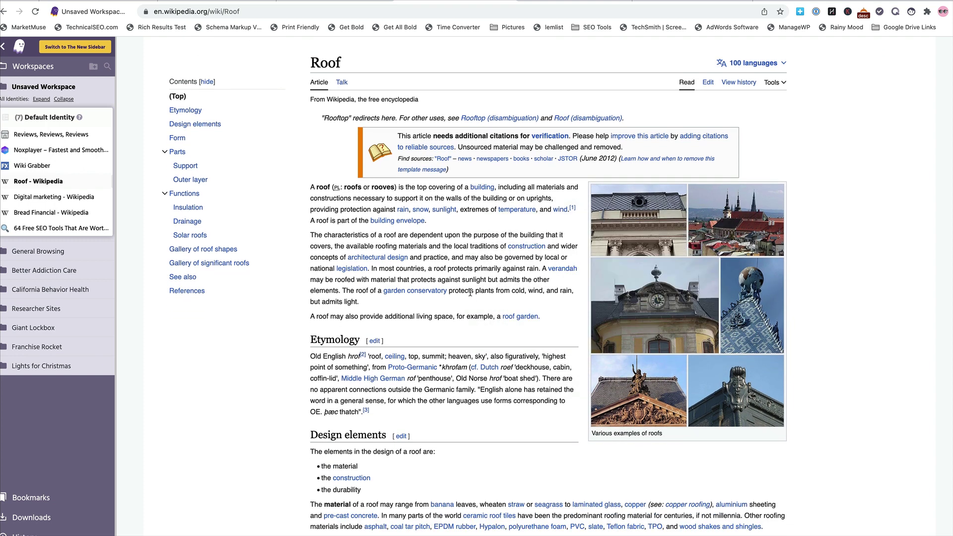
scroll(471, 293, "down", 1)
scroll(472, 299, "down", 4)
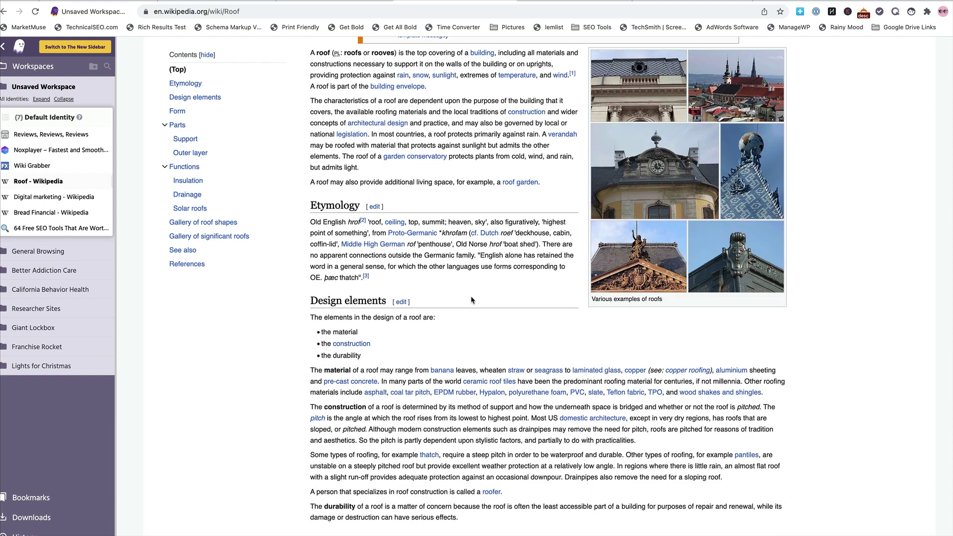
scroll(471, 298, "down", 5)
scroll(470, 297, "down", 5)
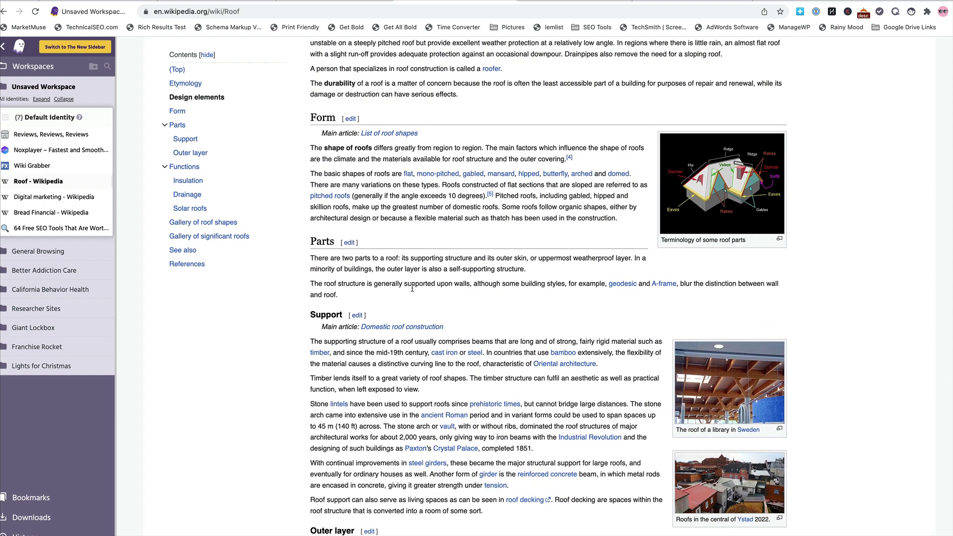
scroll(412, 288, "down", 1)
scroll(450, 312, "down", 1)
scroll(450, 312, "down", 3)
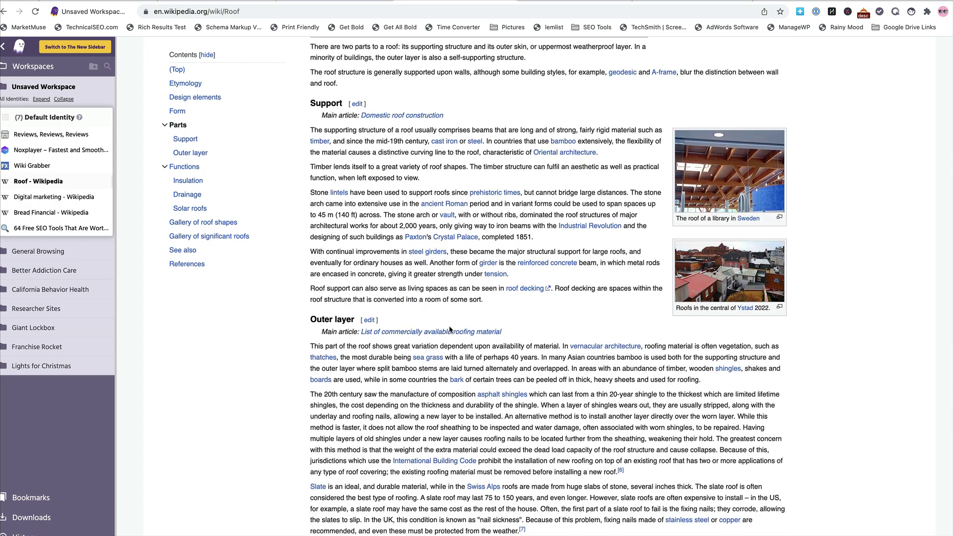
scroll(410, 196, "down", 10)
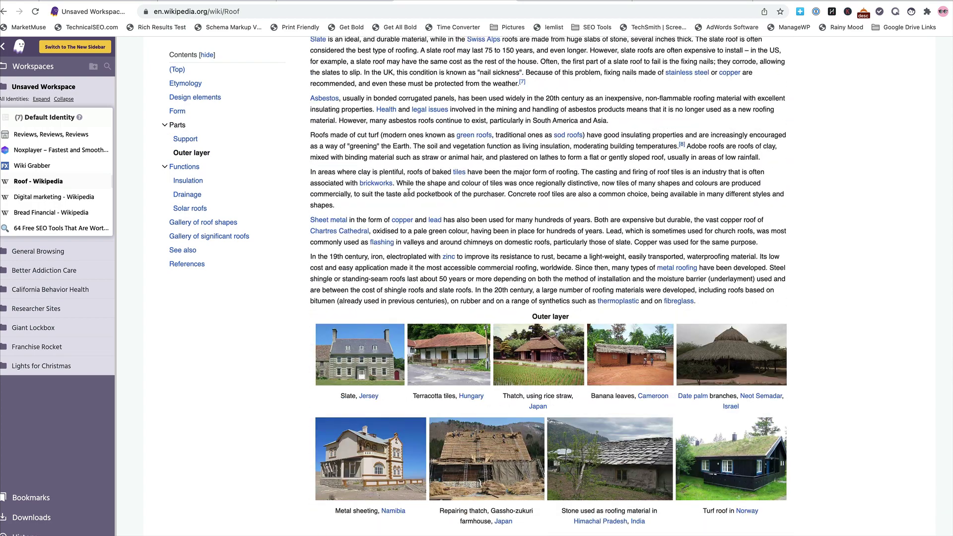
scroll(478, 214, "down", 5)
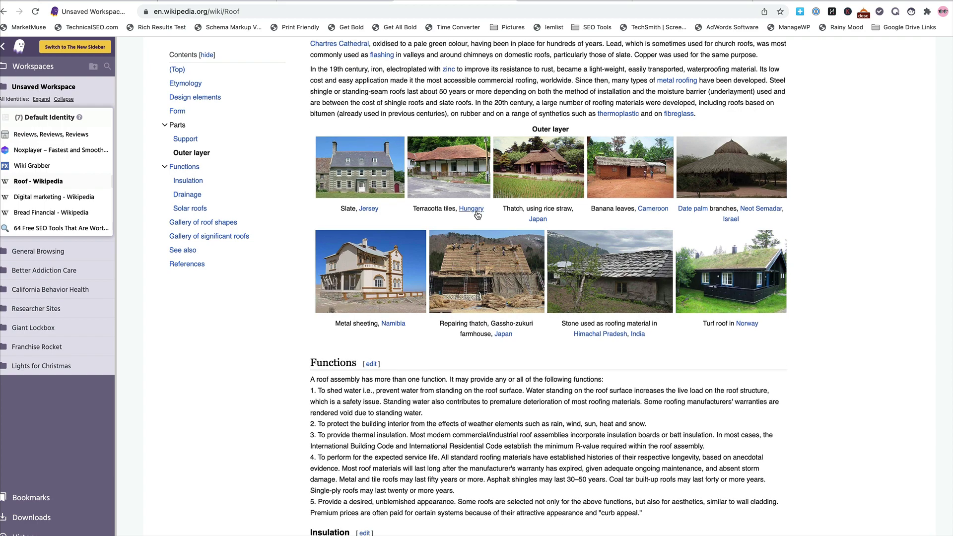
scroll(478, 215, "down", 2)
scroll(455, 263, "up", 10)
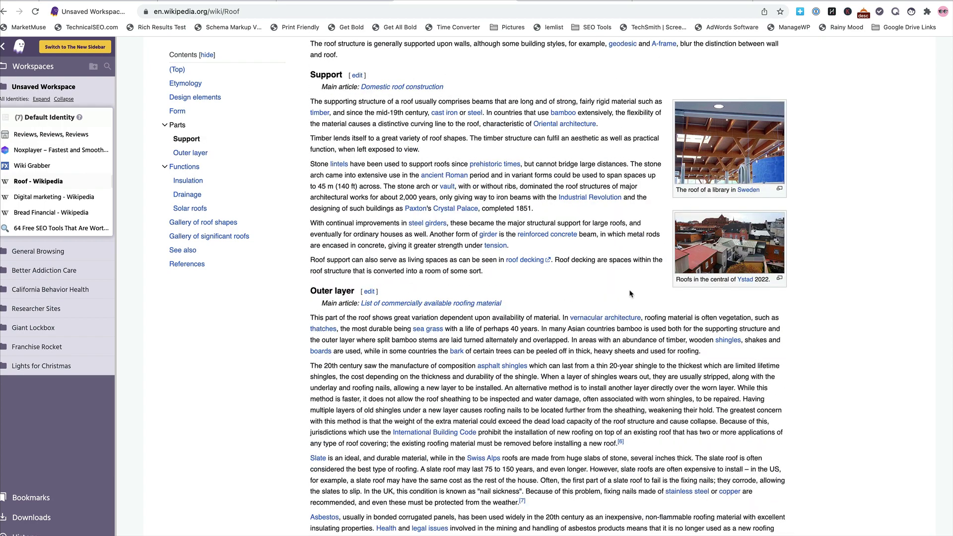
scroll(629, 294, "down", 3)
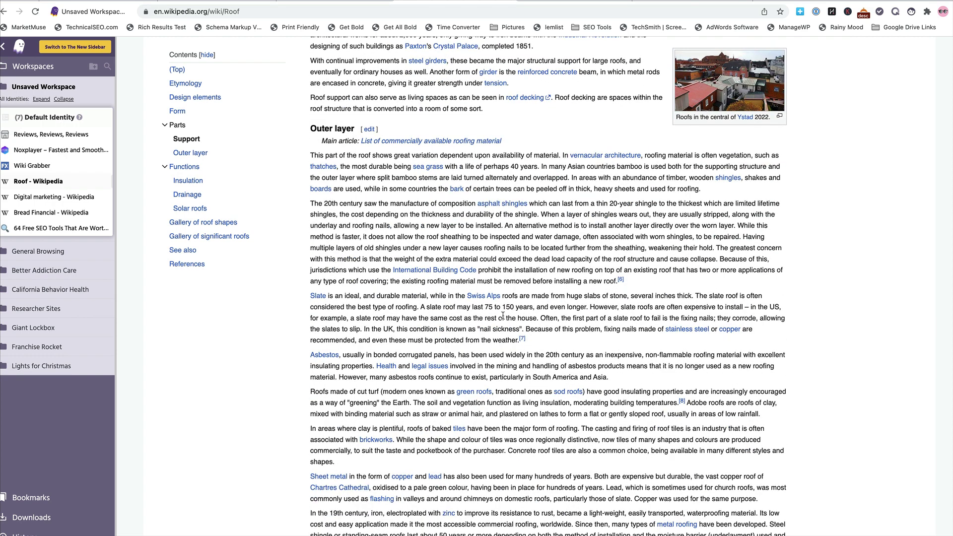
scroll(470, 308, "down", 1)
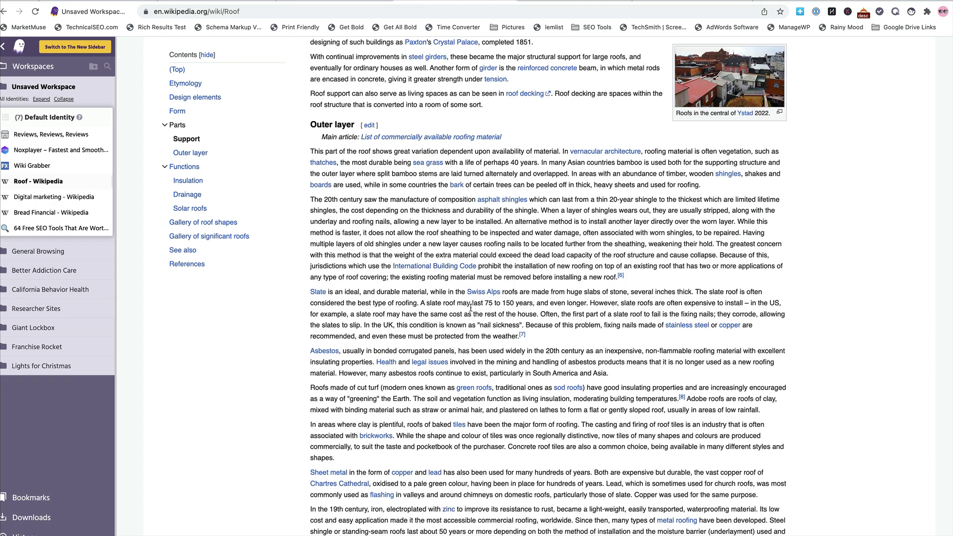
scroll(468, 311, "down", 1)
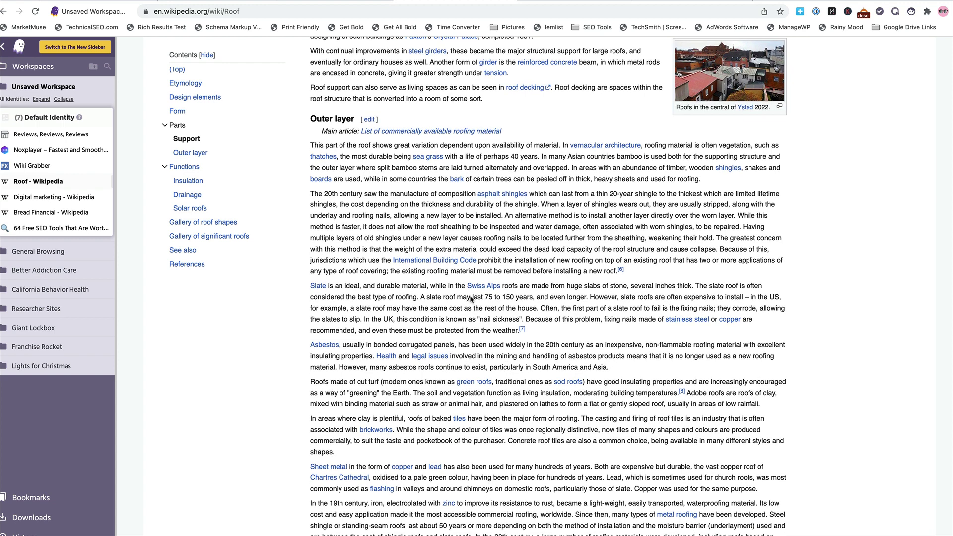
Highlight the sentence on slate roof lifespan, then read further and scroll back toward the top
left_click_drag(420, 297, 533, 297)
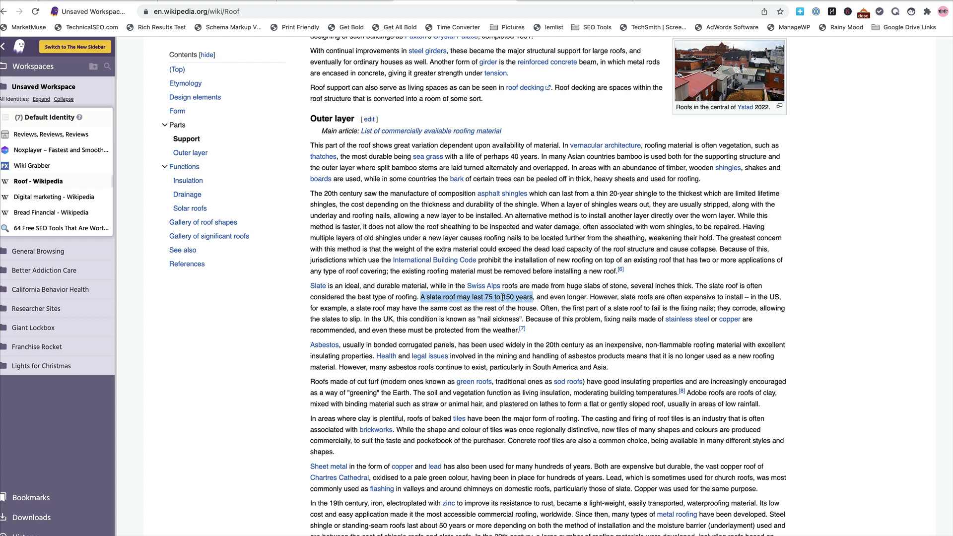
left_click(540, 308)
scroll(506, 344, "down", 2)
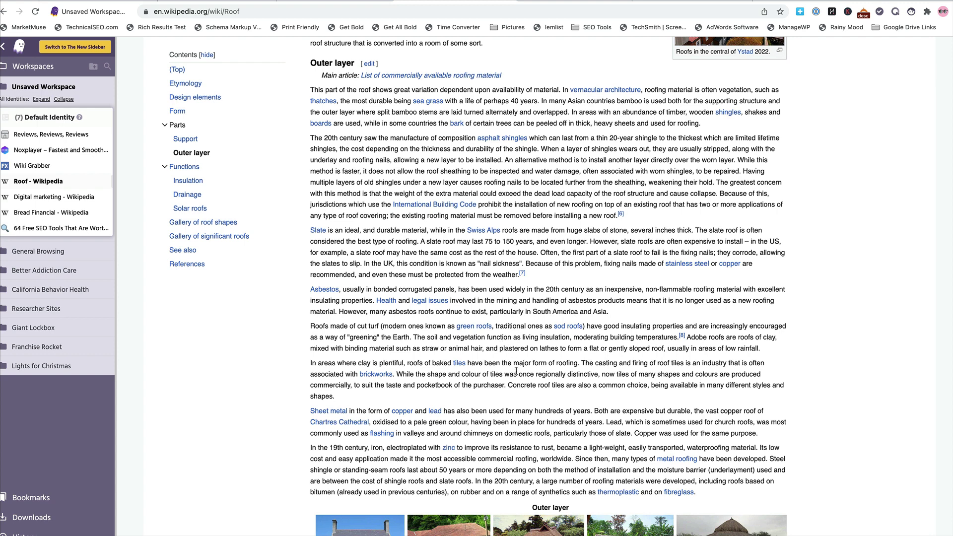
scroll(517, 372, "down", 1)
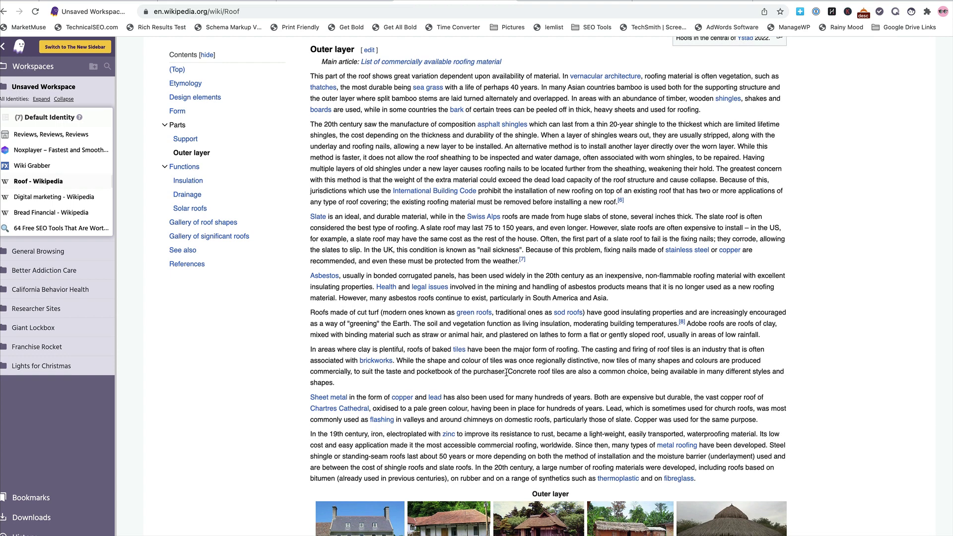
scroll(511, 373, "down", 3)
scroll(507, 373, "down", 1)
scroll(506, 373, "up", 20)
scroll(507, 373, "up", 5)
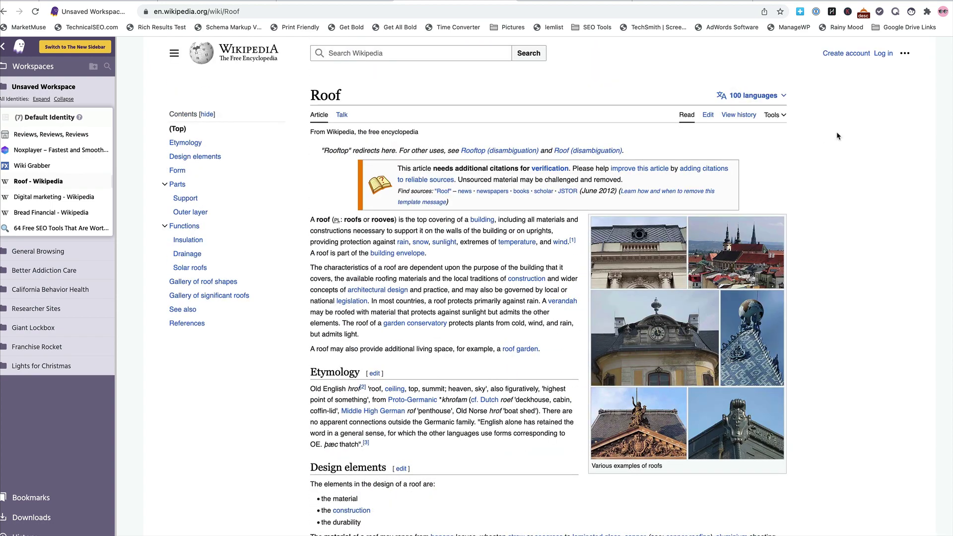
Run SEO Minion's Check Broken Links on the Roof article with redirects hidden
left_click(864, 13)
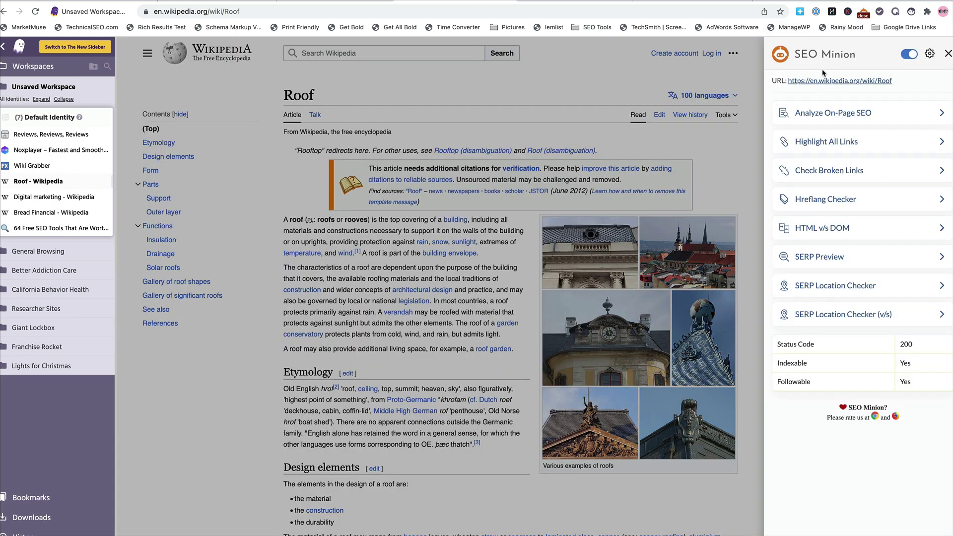
left_click(820, 171)
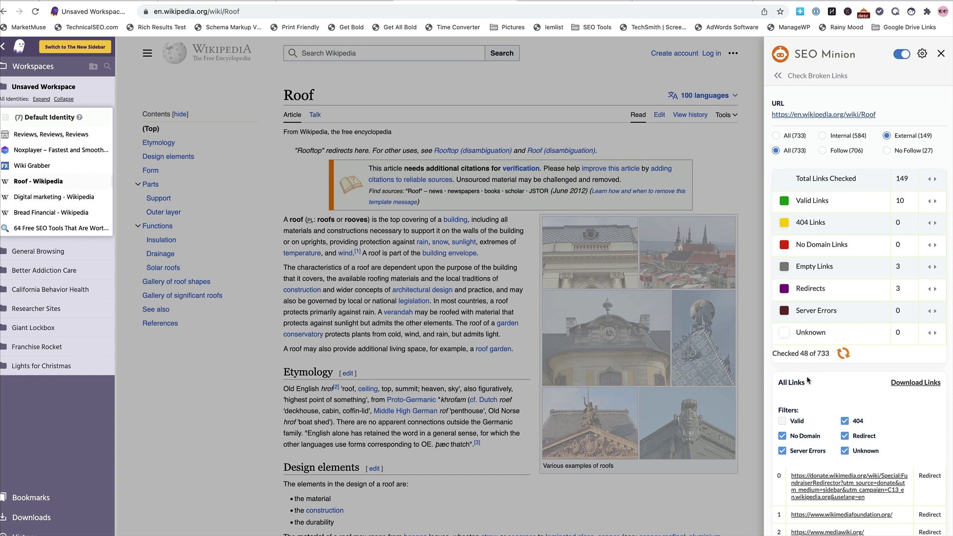
left_click(845, 437)
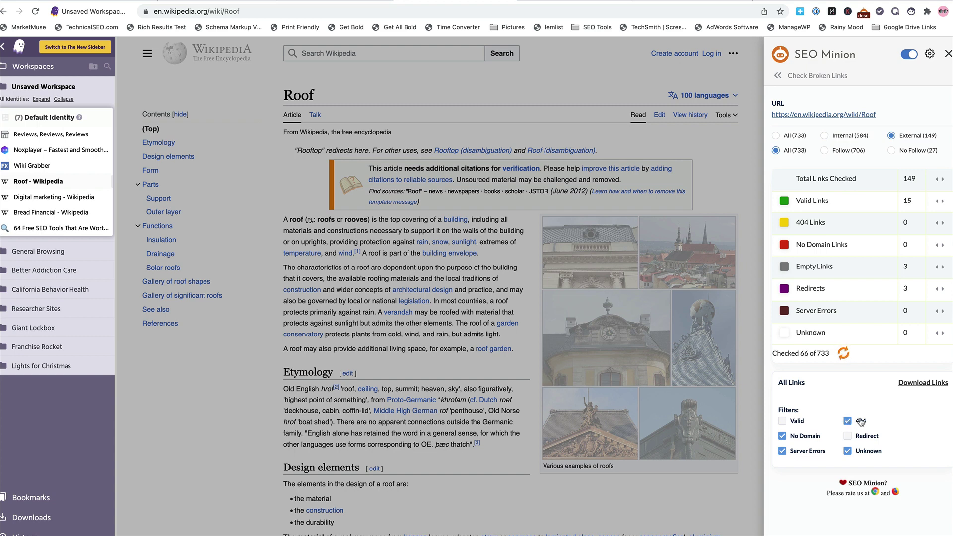
Switch to the Bread Financial article showing 13 404s among 110 external links
scroll(861, 422, "down", 1)
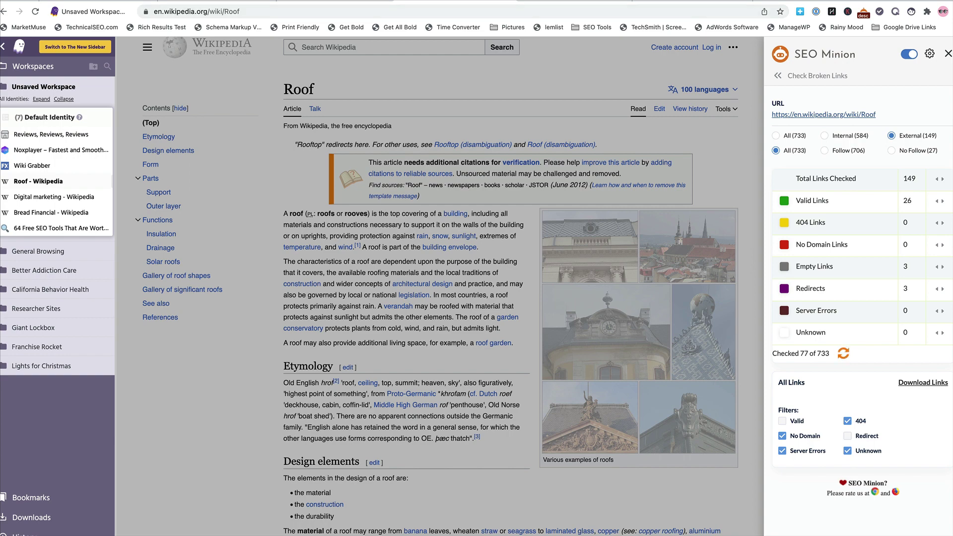
left_click(53, 197)
left_click(51, 212)
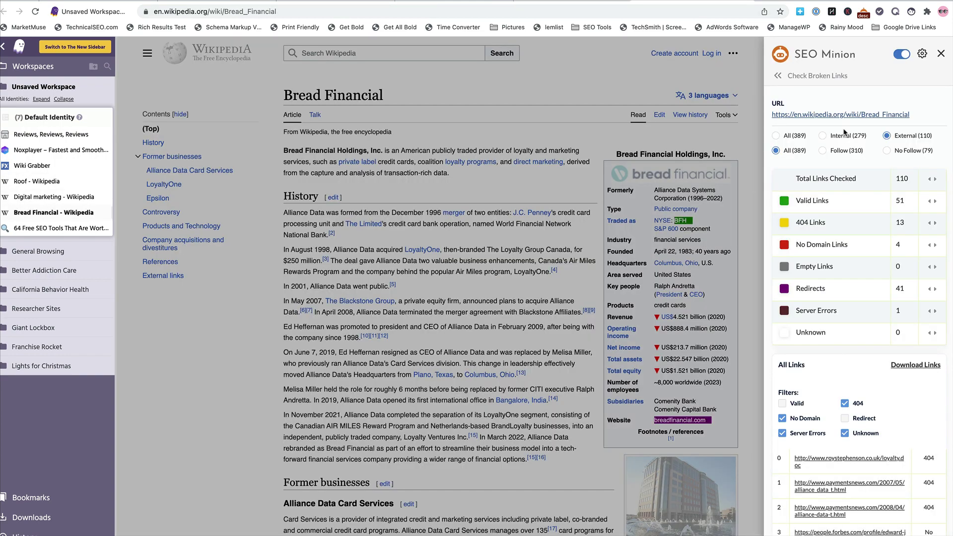
Scroll SEO Minion's panel down to the All Links list of broken Bread Financial URLs
scroll(912, 333, "down", 5)
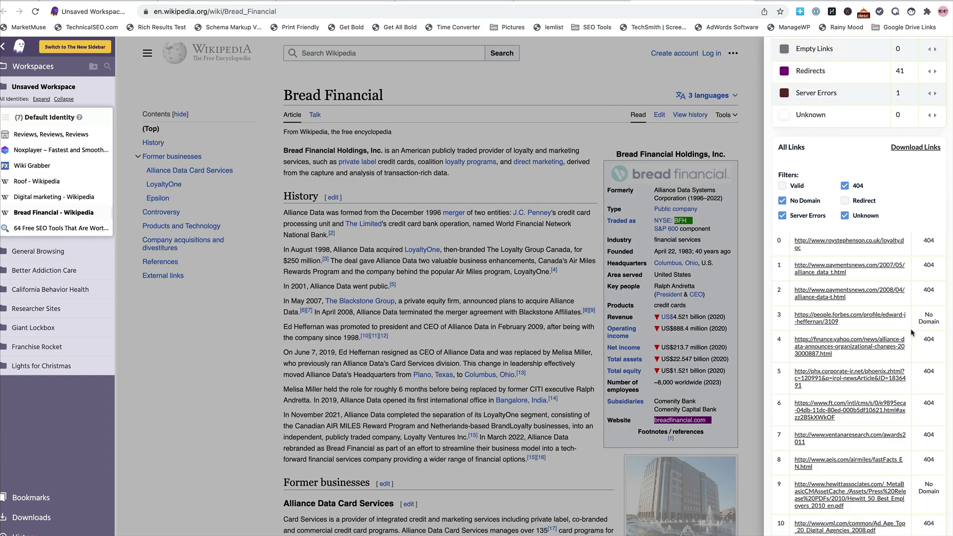
scroll(912, 333, "down", 1)
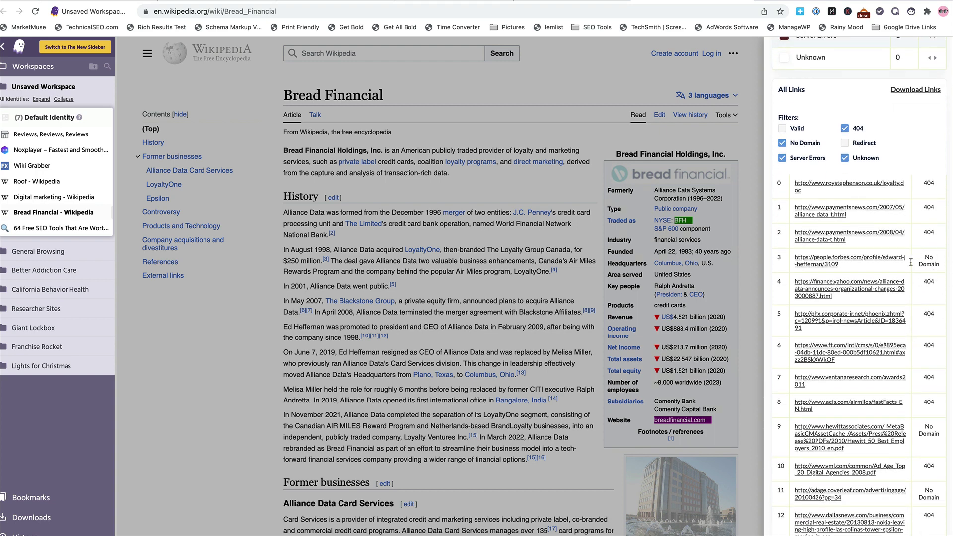
scroll(909, 282, "down", 1)
scroll(908, 281, "down", 1)
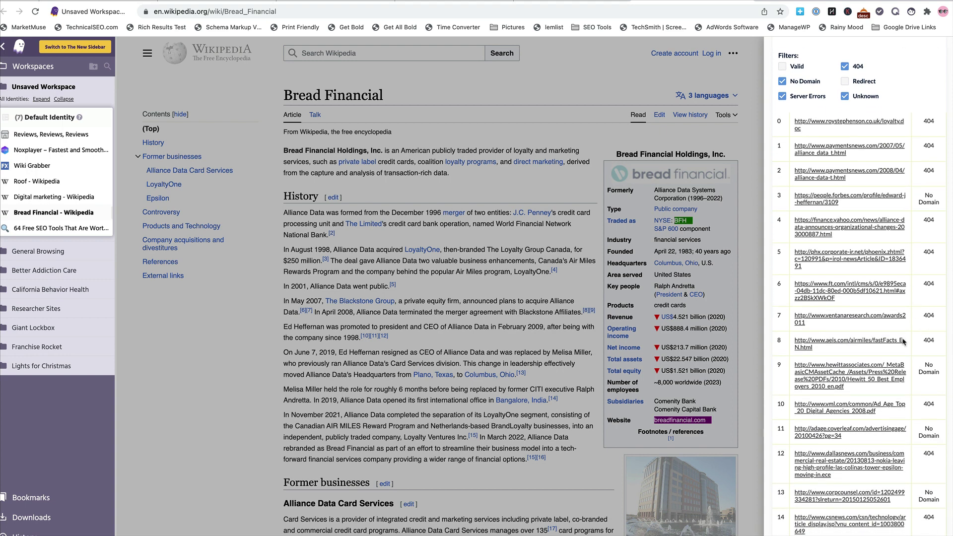
Open the dead row-9 Hewitt PDF link, try the bare hewittassociates.com domain, then close the tab
left_click(849, 368)
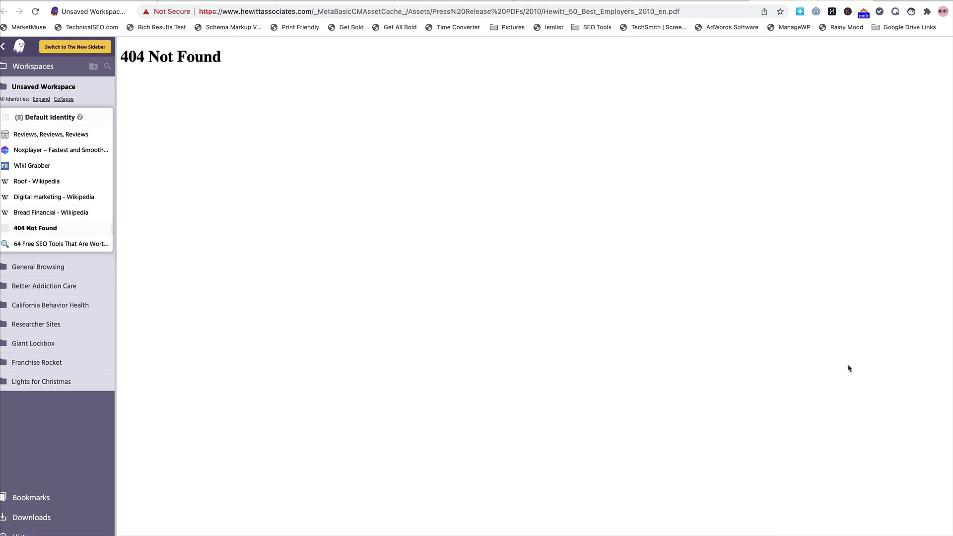
left_click(312, 11)
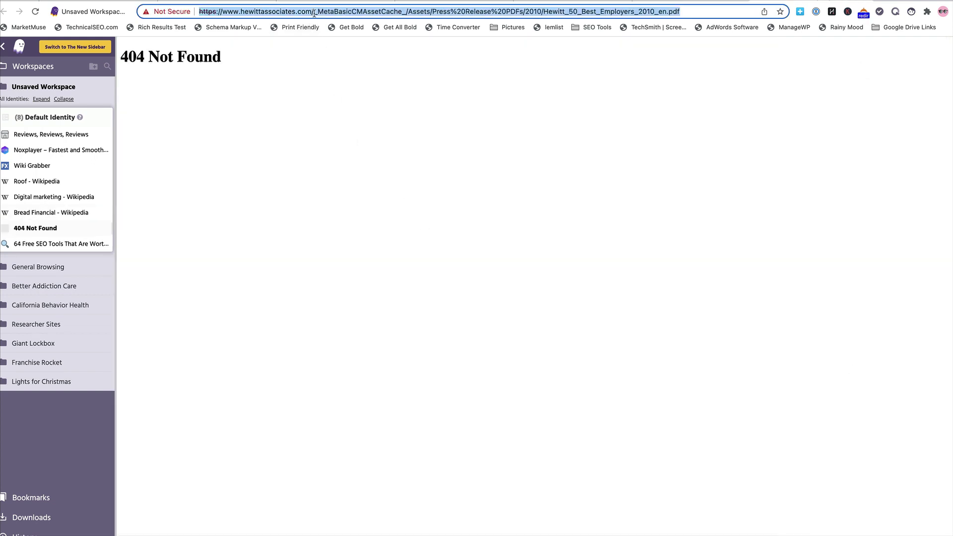
left_click_drag(313, 10, 640, 30)
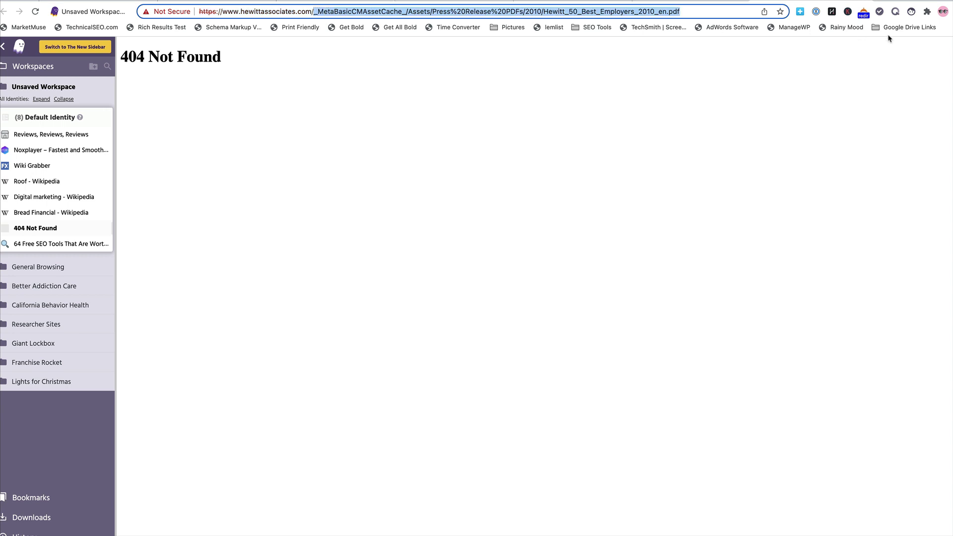
key("BackSpace")
key("Return")
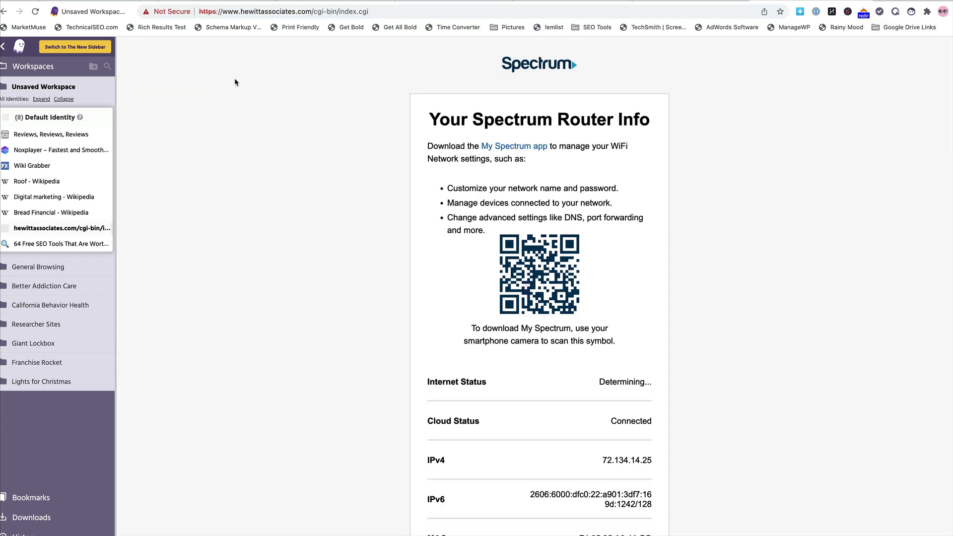
double_click(259, 12)
left_click(259, 14)
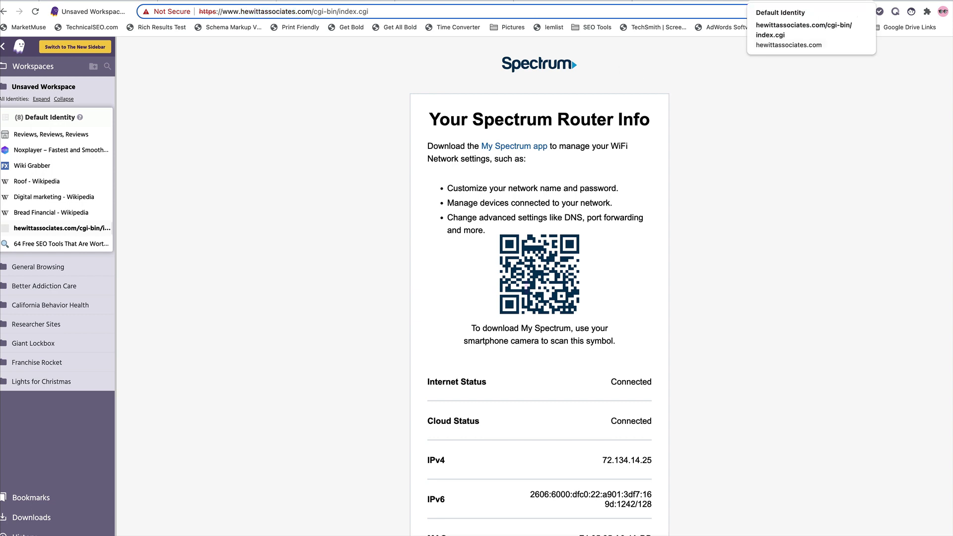
key("super+w")
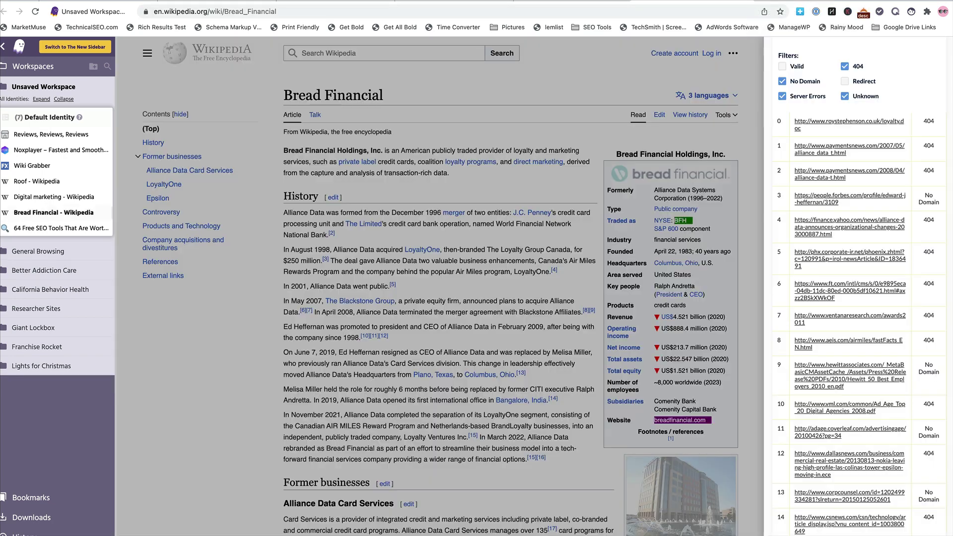
scroll(875, 312, "down", 2)
scroll(875, 312, "down", 2)
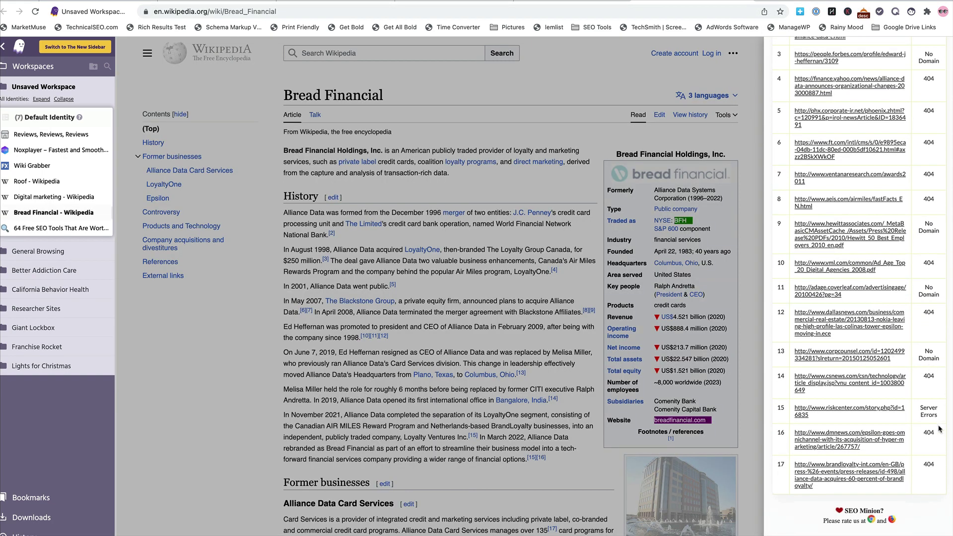
Open the row-13 corpcounsel link, close the law.com tab, and scroll back to the filters
left_click(854, 356)
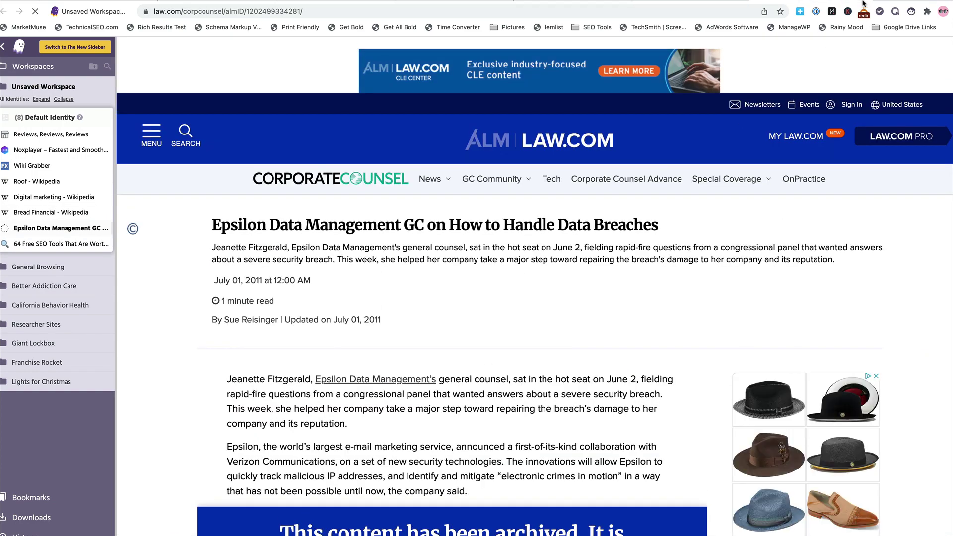
key("ctrl+w")
scroll(878, 334, "down", 1)
scroll(877, 333, "up", 2)
scroll(827, 312, "up", 4)
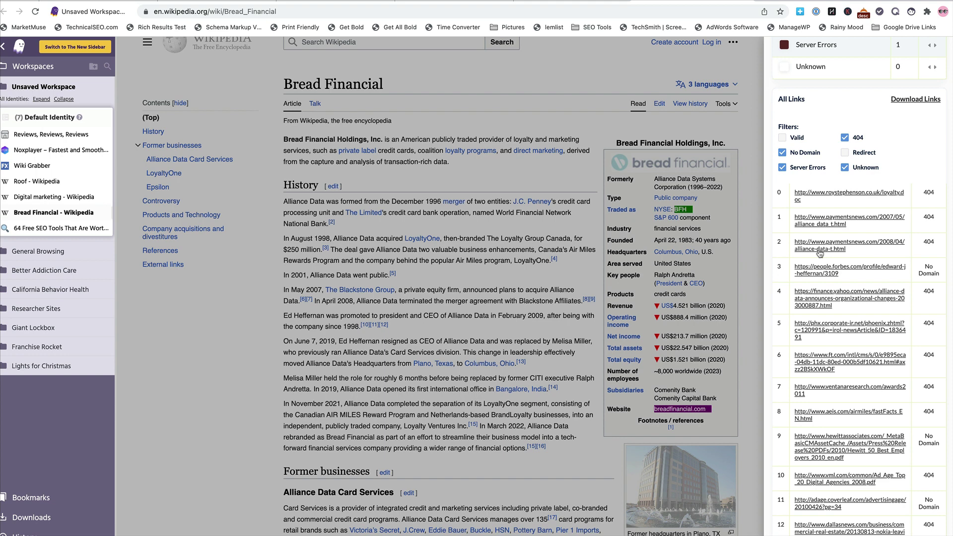
Return to the Roof tab and tick Redirect, showing 6 redirects among its 149 links
key("ctrl+Page_Up")
key("ctrl+Page_Up")
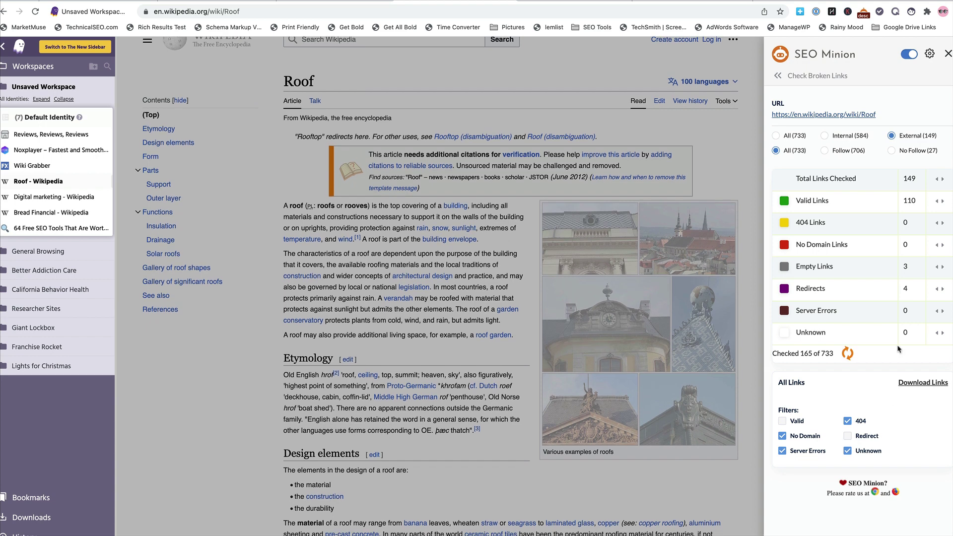
left_click(848, 438)
scroll(847, 447, "down", 3)
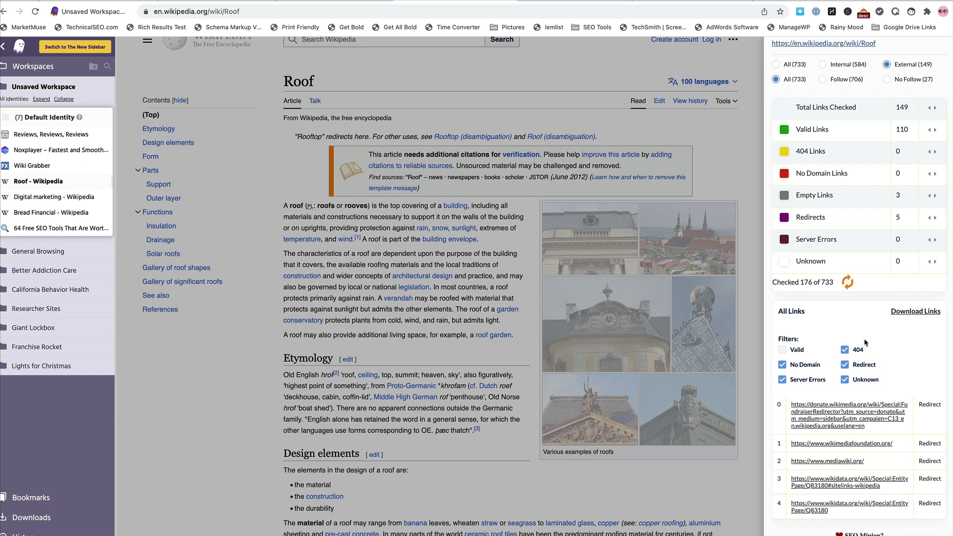
scroll(854, 347, "down", 1)
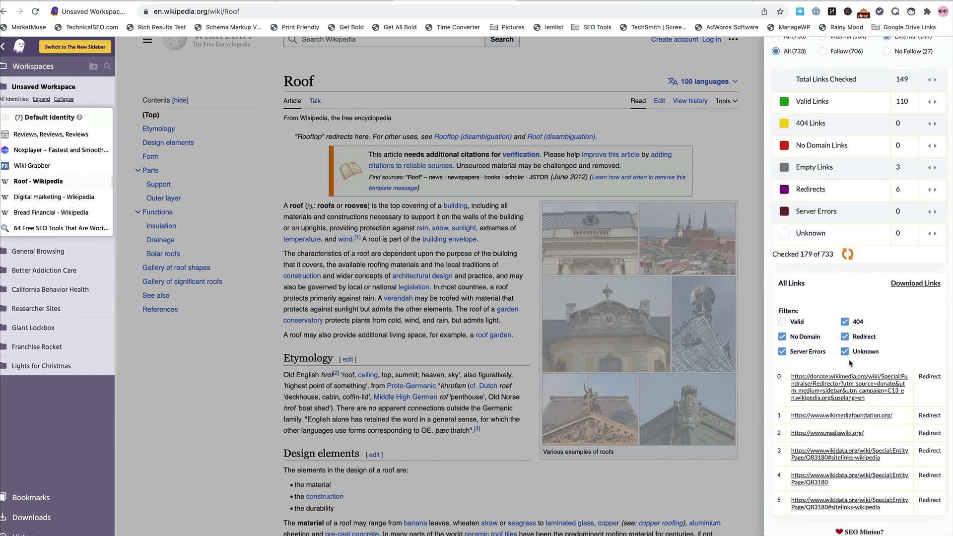
Hide redirecting links and show valid ones while scrolling through the Roof article's results
left_click(844, 337)
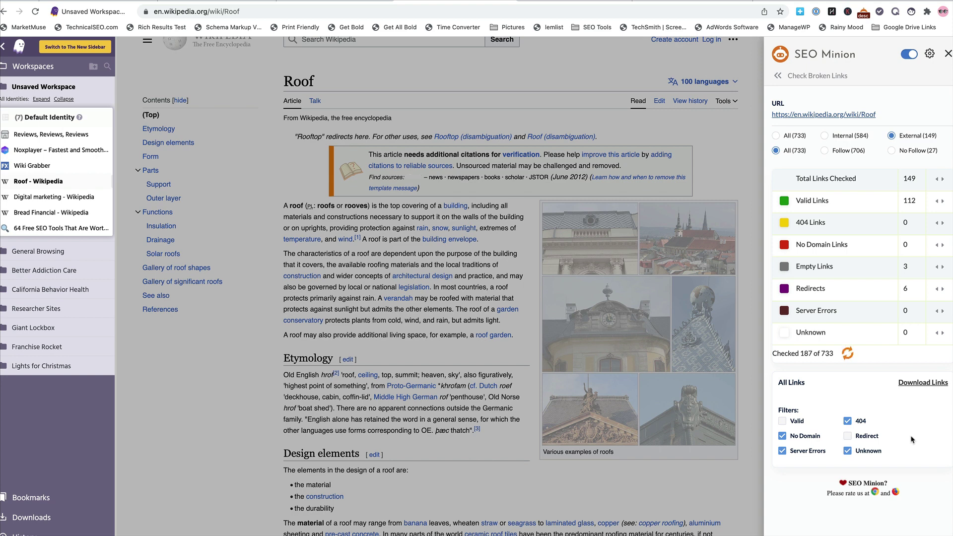
left_click(796, 422)
scroll(806, 431, "down", 10)
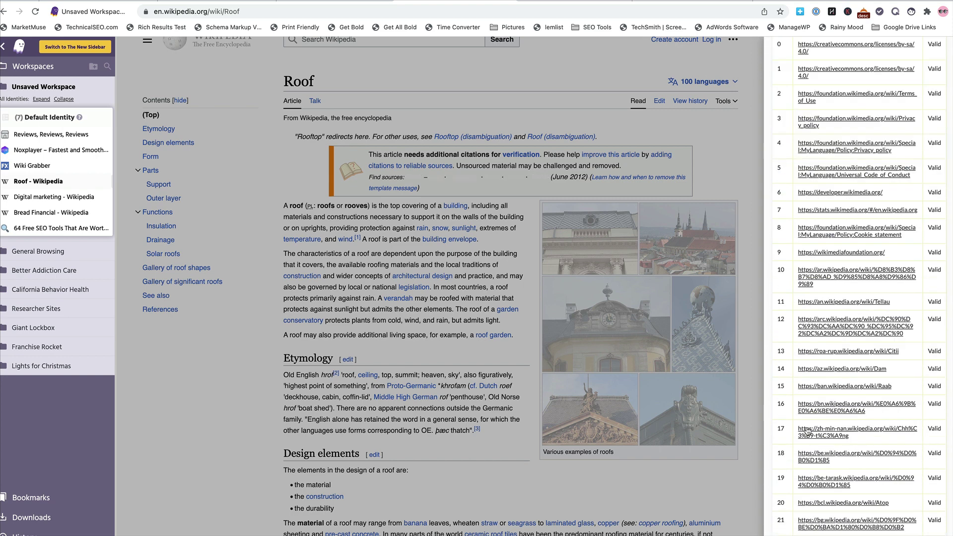
scroll(807, 430, "down", 10)
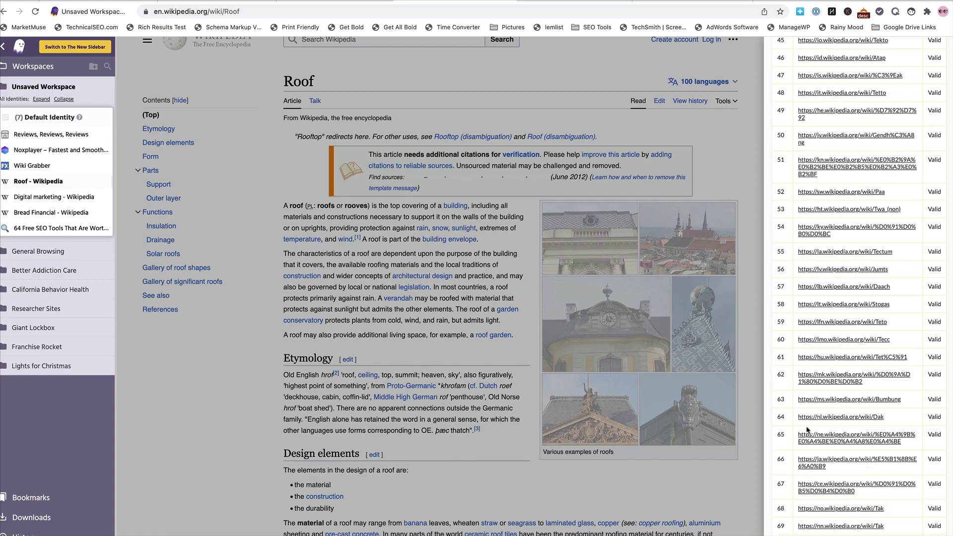
scroll(808, 430, "down", 6)
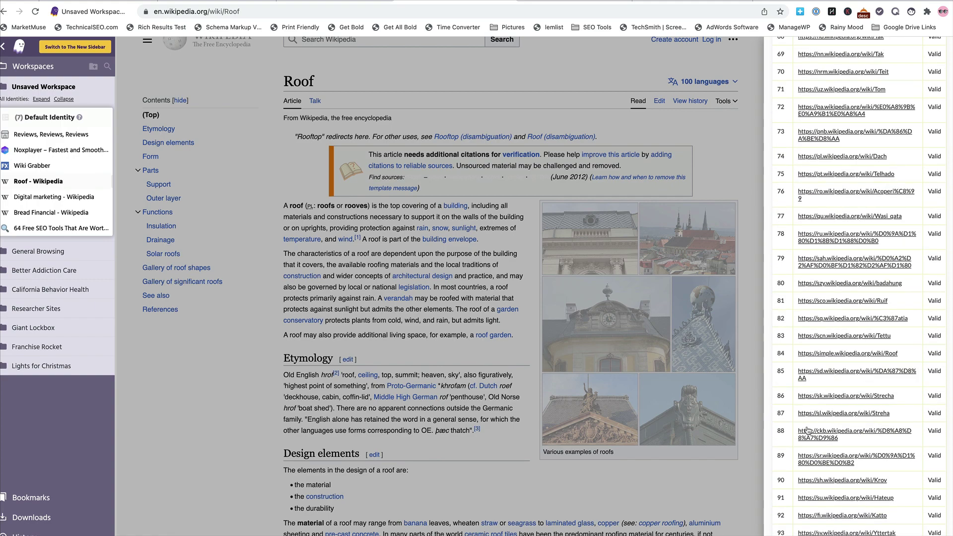
scroll(808, 431, "down", 8)
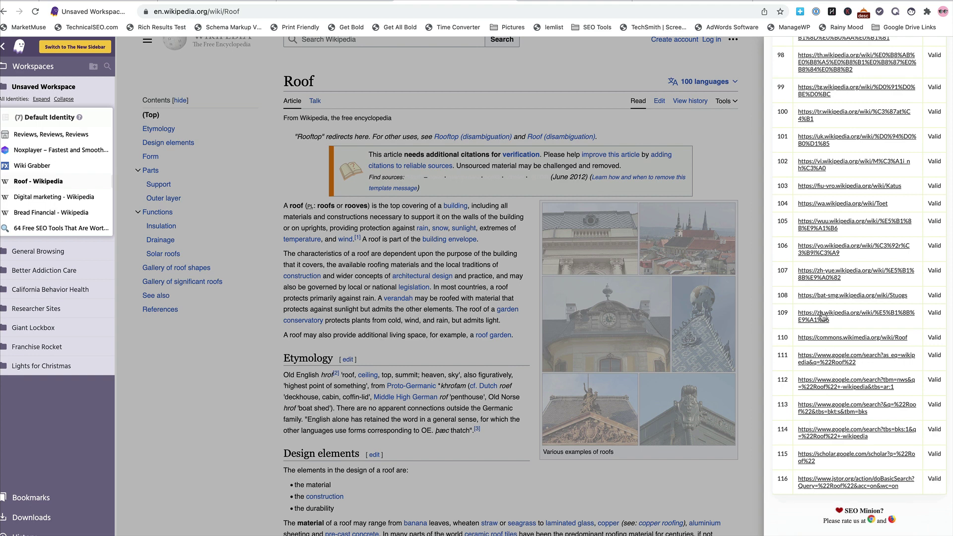
scroll(823, 317, "up", 1)
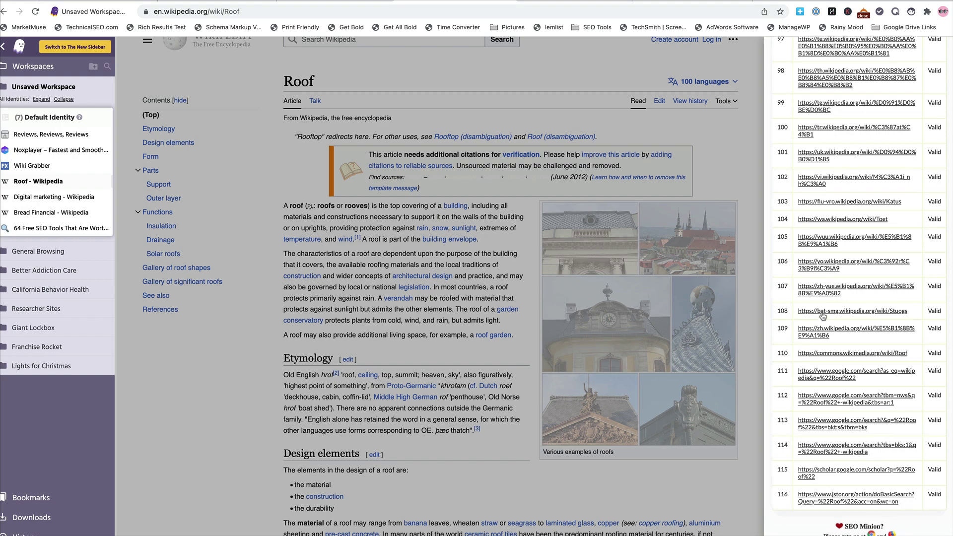
scroll(823, 317, "up", 3)
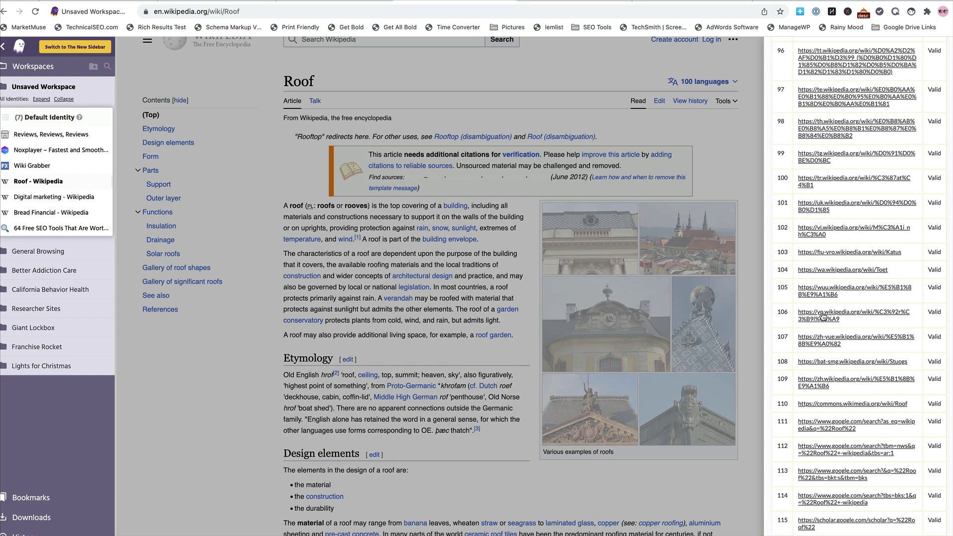
Return to the top of the list and uncheck Valid, leaving no links listed (0 404s)
scroll(822, 317, "down", 1)
scroll(614, 322, "down", 20)
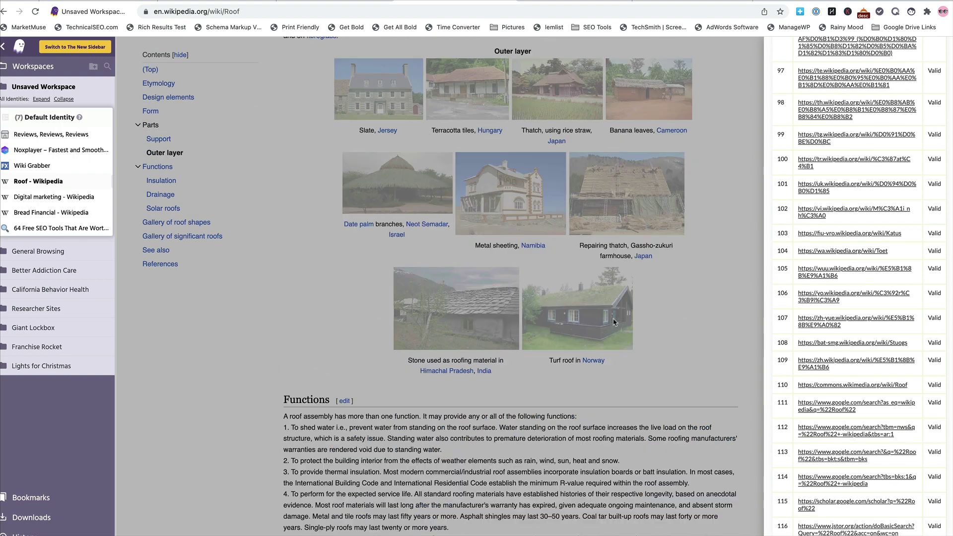
scroll(614, 322, "up", 20)
scroll(810, 324, "up", 15)
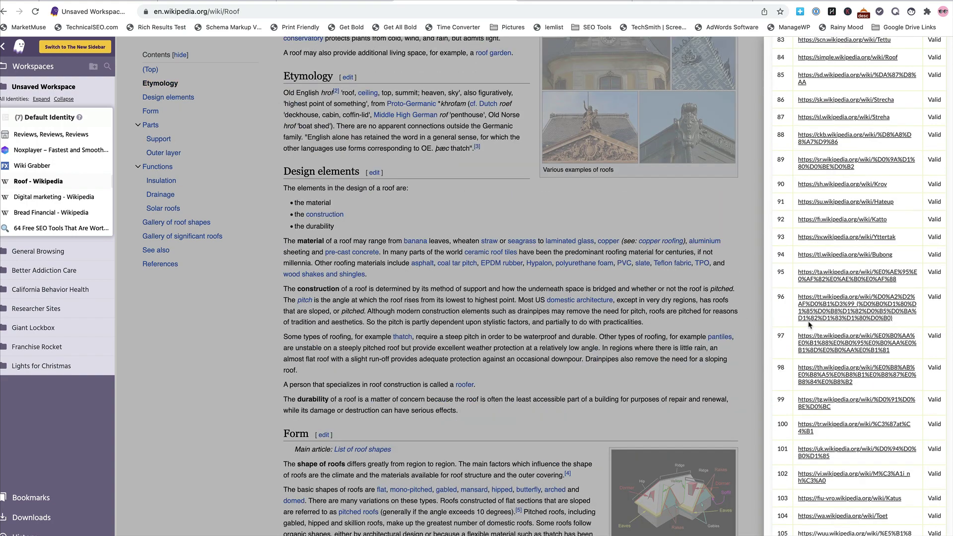
scroll(809, 324, "down", 10)
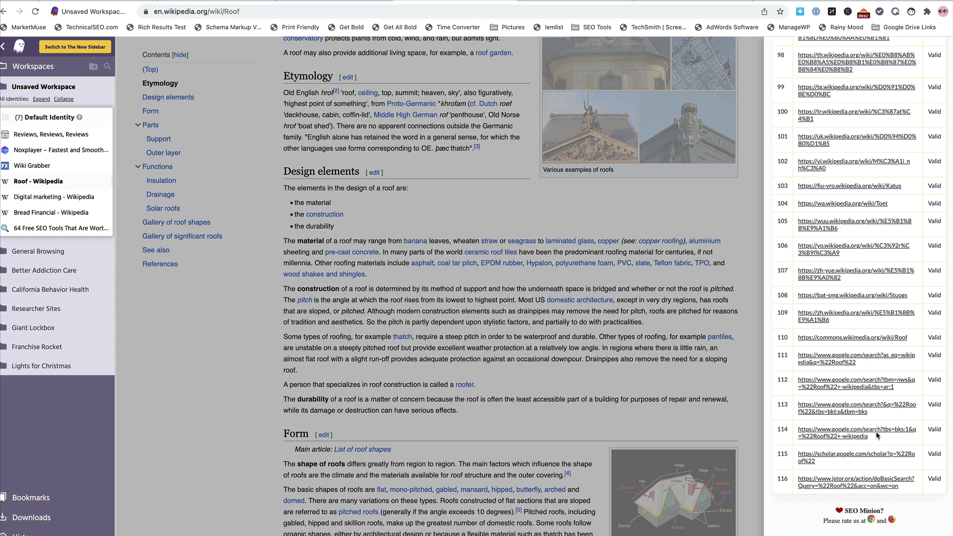
scroll(879, 449, "down", 1)
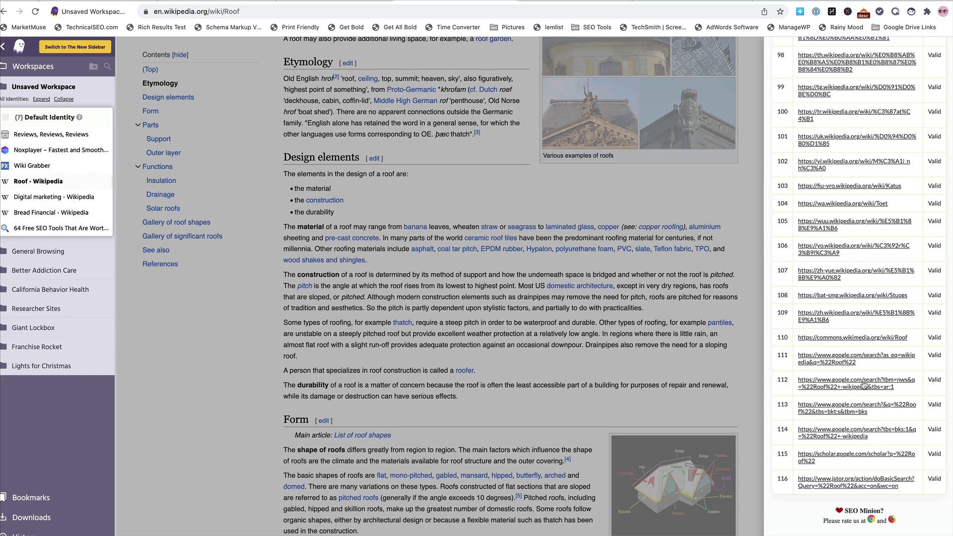
scroll(864, 386, "up", 1)
scroll(863, 384, "up", 20)
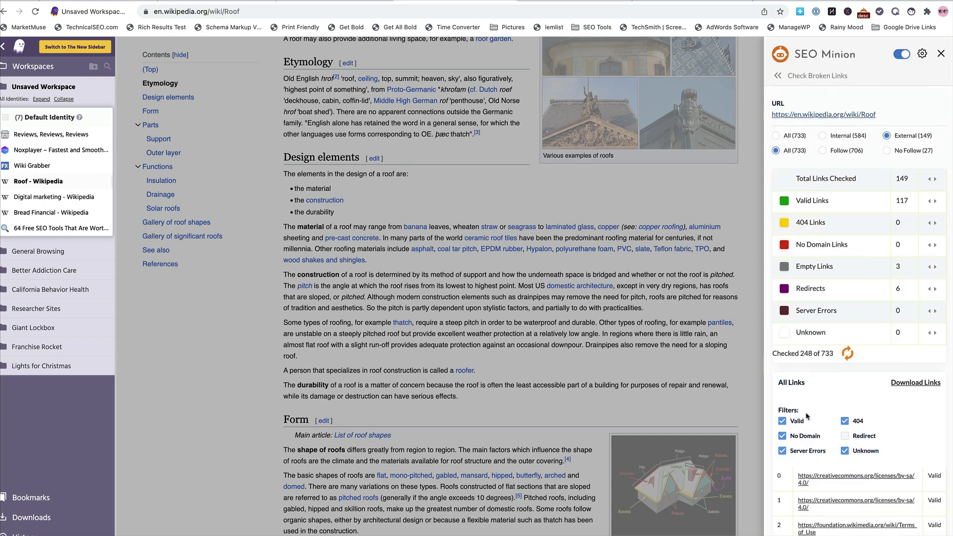
left_click(822, 422)
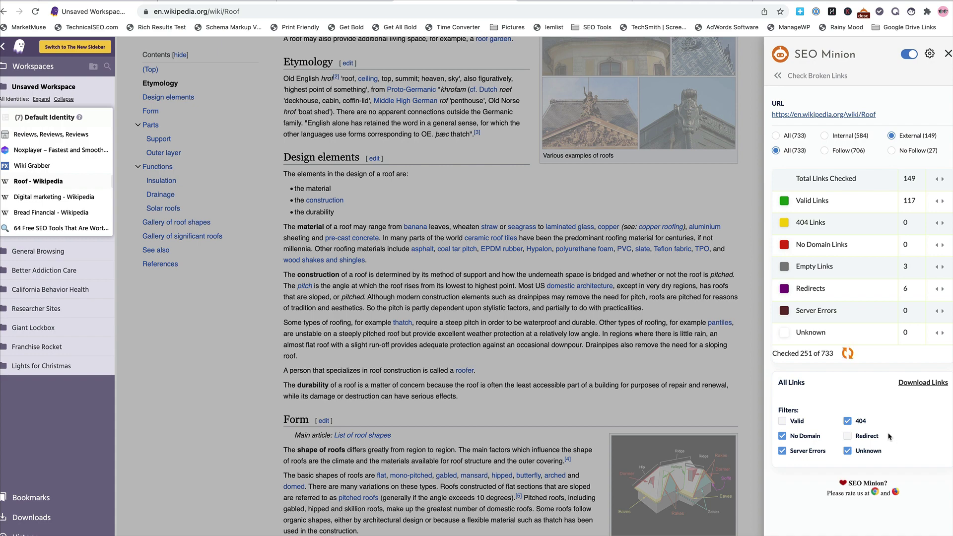
Switch from the Wiki Grabber roofing results to the Digital marketing article and bring up SEO Minion
left_click(33, 166)
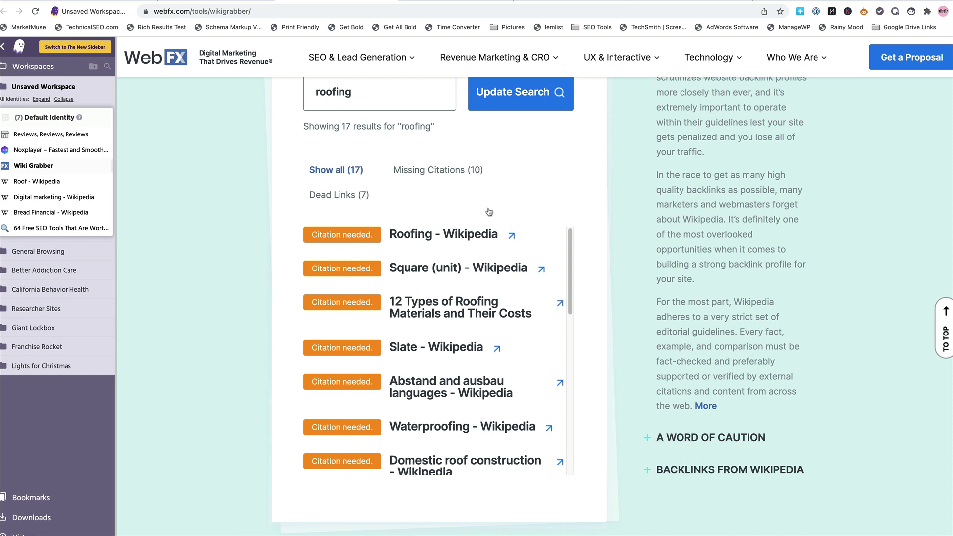
left_click(53, 197)
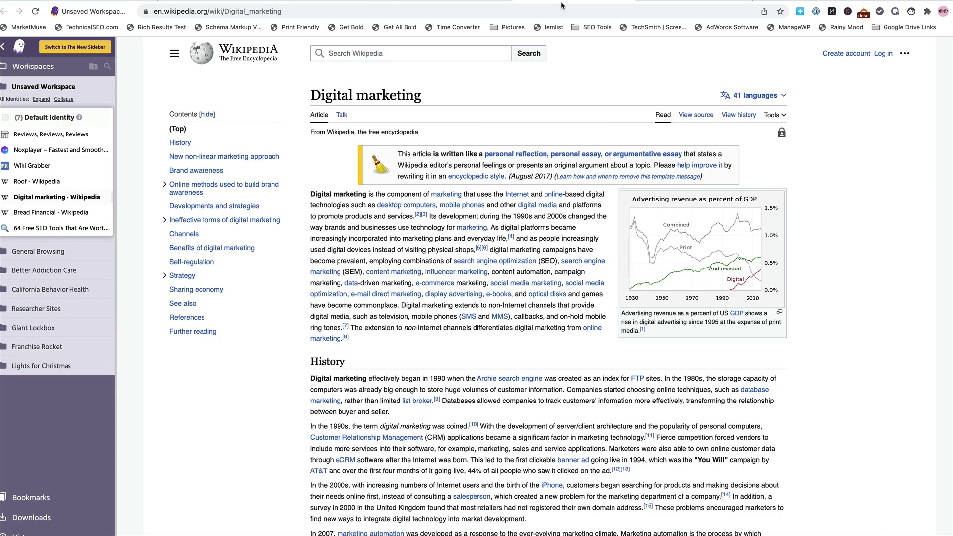
left_click(864, 12)
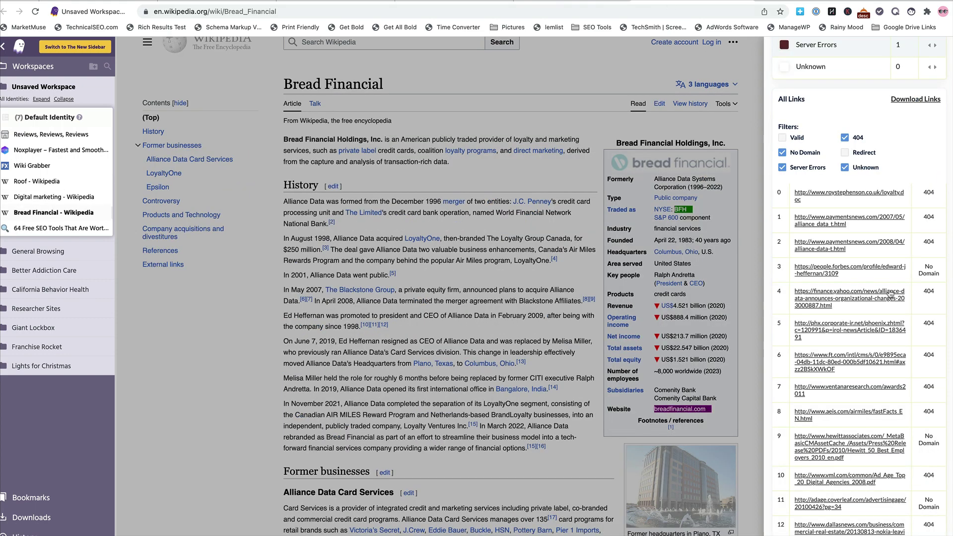
Open the No Domain link mywholesomehome.com/roof-decking/ in a new tab and select its URL
scroll(890, 293, "down", 5)
scroll(889, 293, "up", 10)
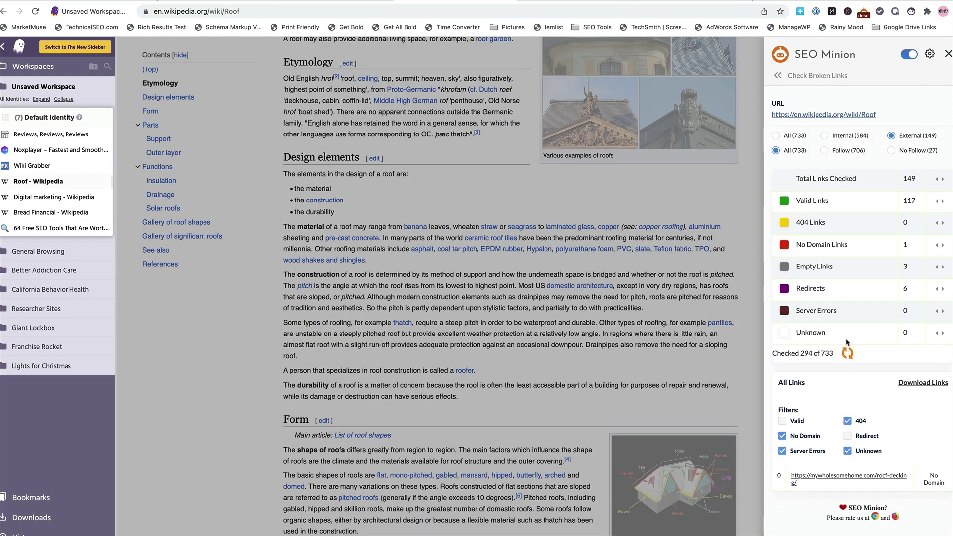
scroll(872, 379, "down", 3)
scroll(872, 379, "up", 7)
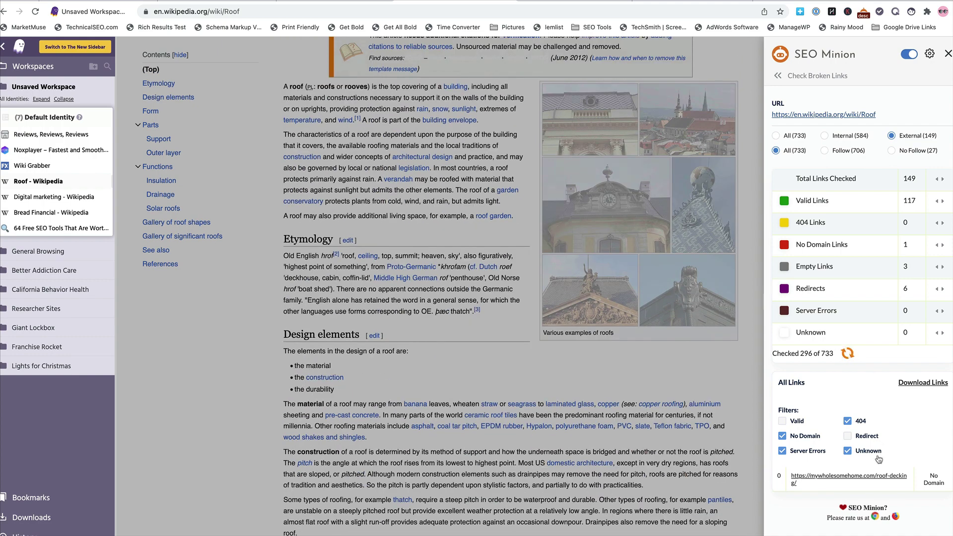
left_click(839, 479)
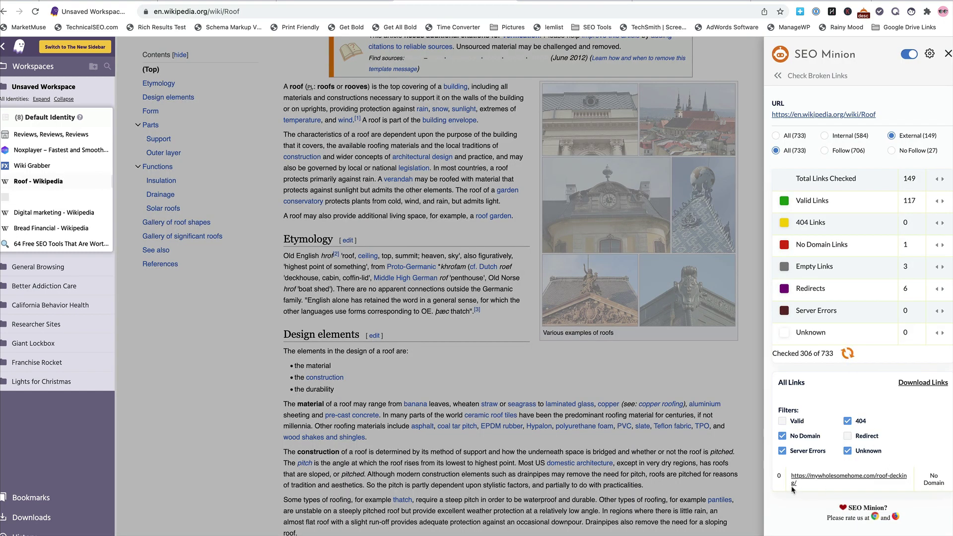
triple_click(798, 485)
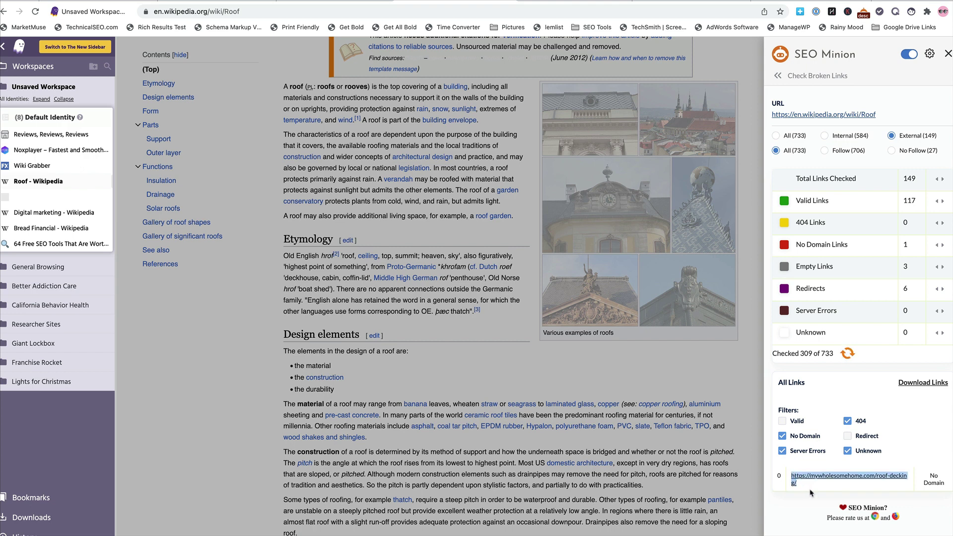
Copy the domain mywholesomehome.com from the roof-decking page's address
left_click(801, 482)
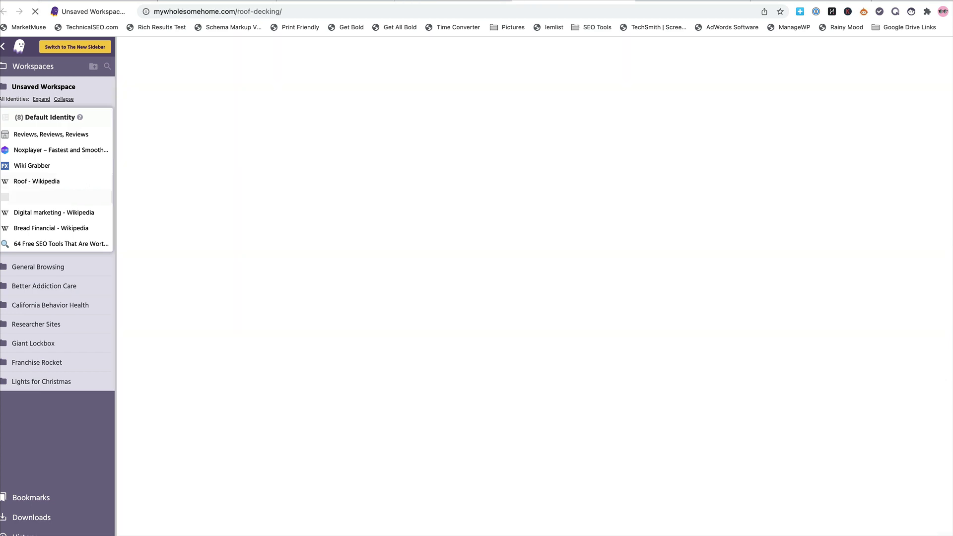
left_click(583, 16)
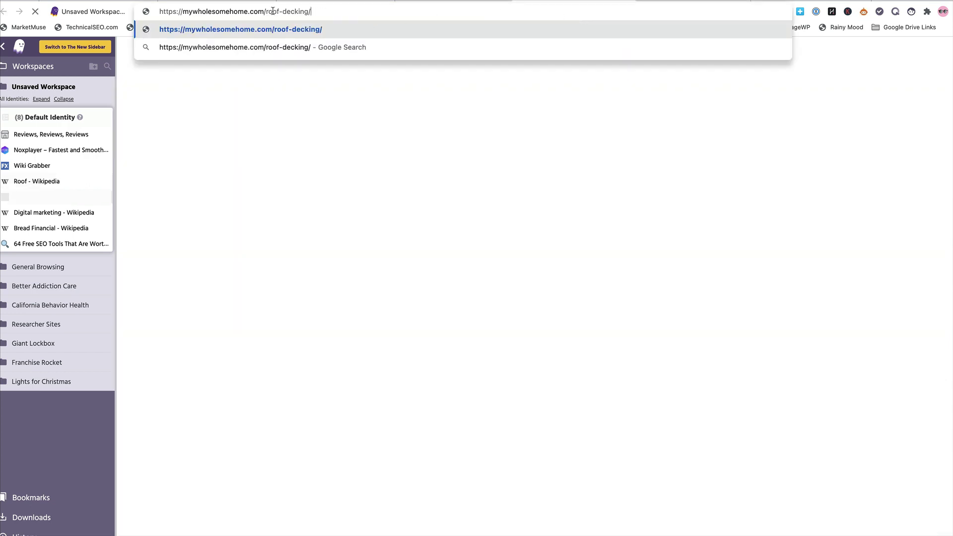
left_click_drag(263, 11, 189, 13)
key("ctrl+c")
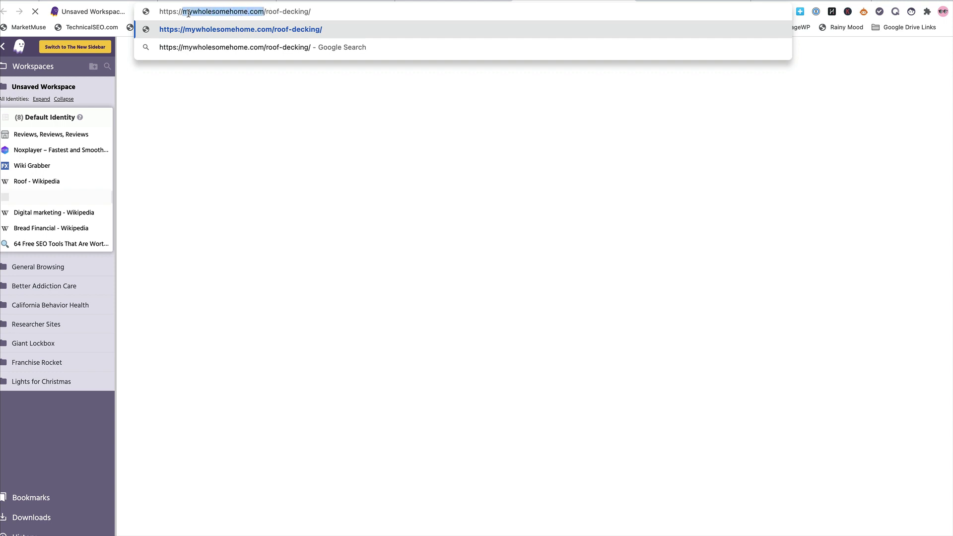
left_click(437, 7)
Search Namecheap for mywholesomehome.com to check its availability
key("super+t")
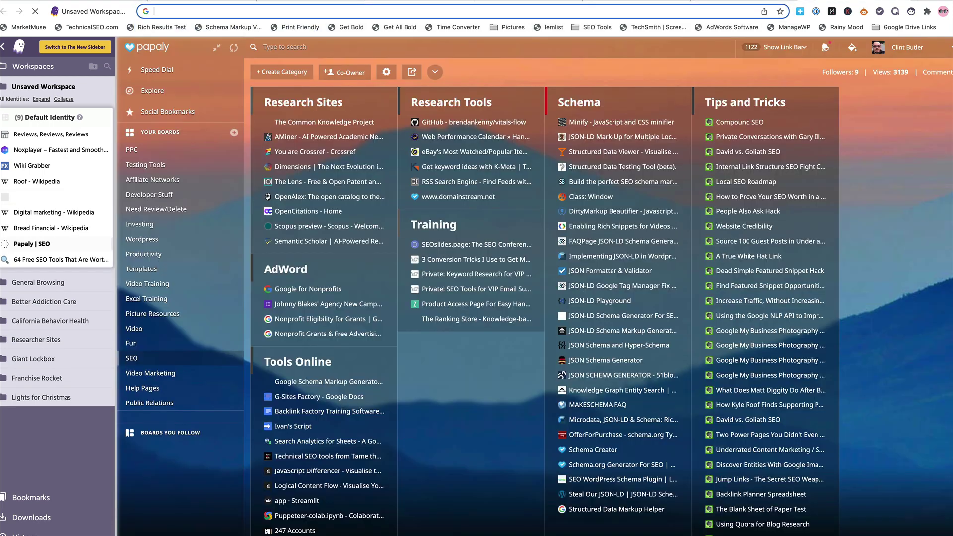
type("namecheap.com")
key("Return")
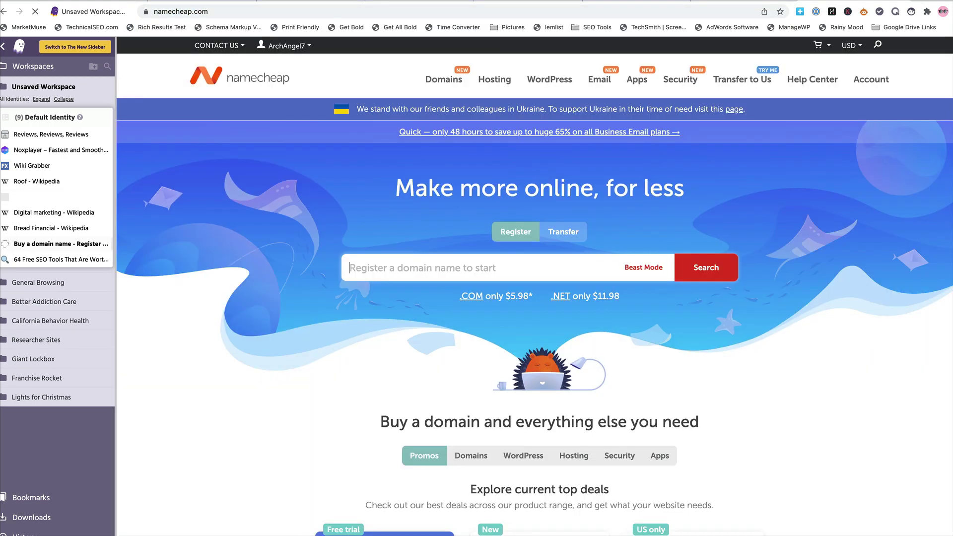
left_click(492, 263)
key("ctrl+v")
left_click(706, 273)
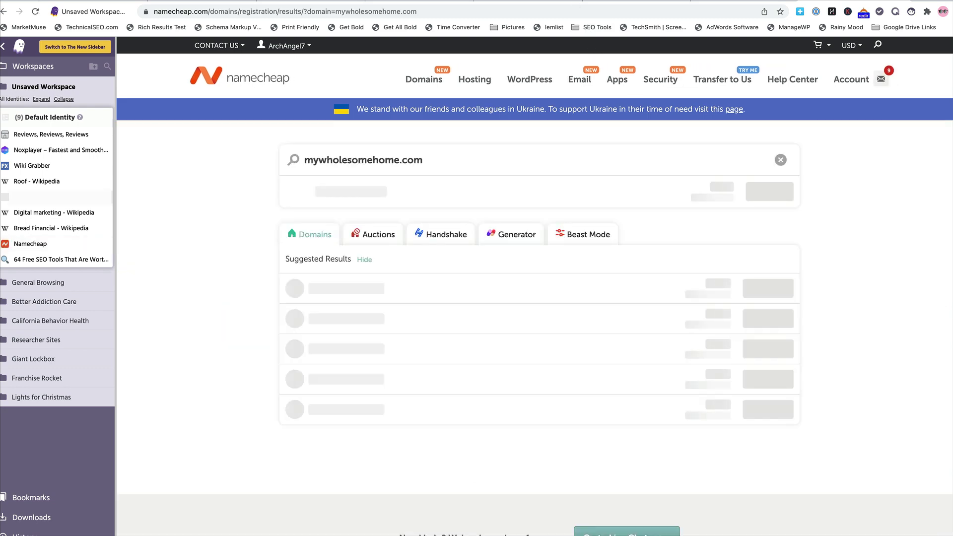
Close the blank roof-decking tab, confirm mywholesomehome.com is already registered, then close Namecheap
key("super+l")
type("https://mywholesomehome.com/roof-decking/")
key("Return")
key("super+w")
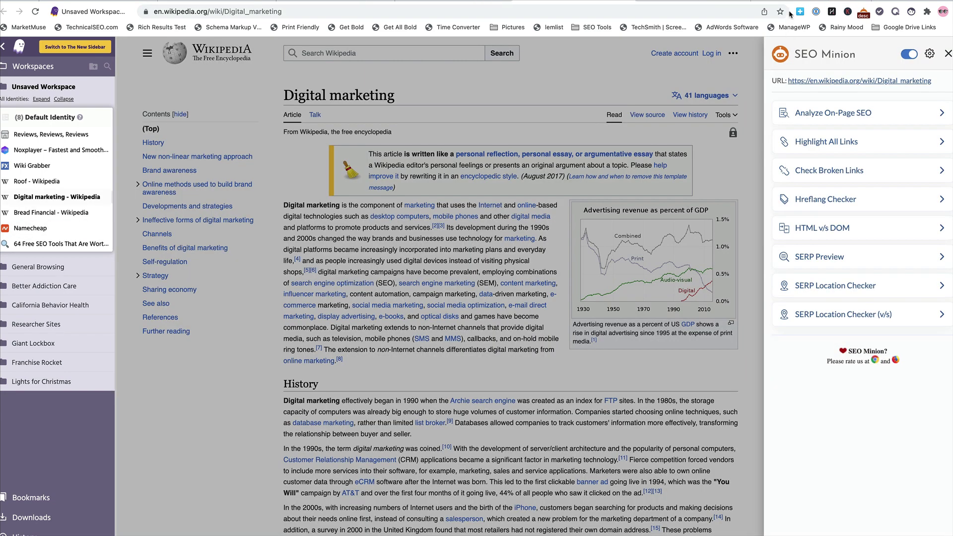
key("ctrl+Tab")
key("ctrl+Tab")
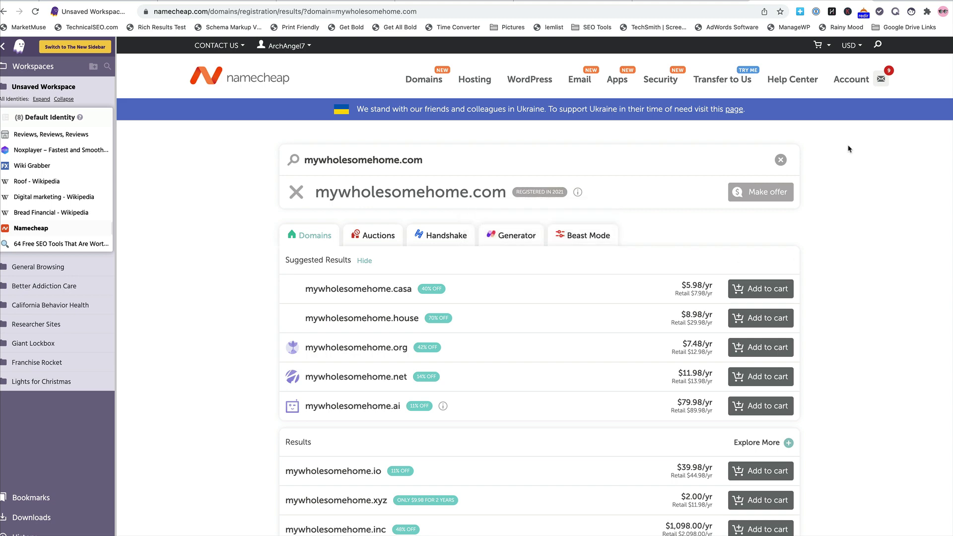
key("super+w")
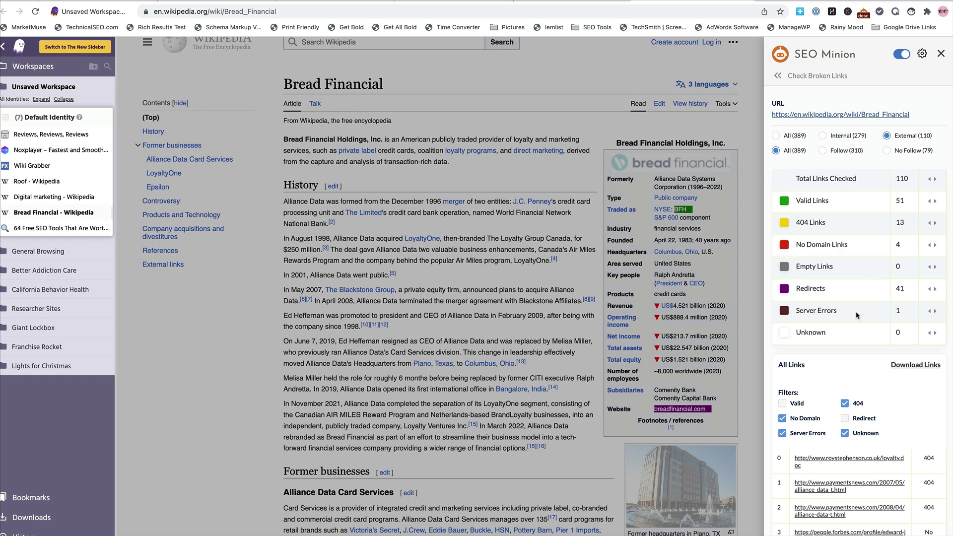
Return to the Roof article while its link check reaches 378 of 733, then open a new tab
key("ctrl+shift+Tab")
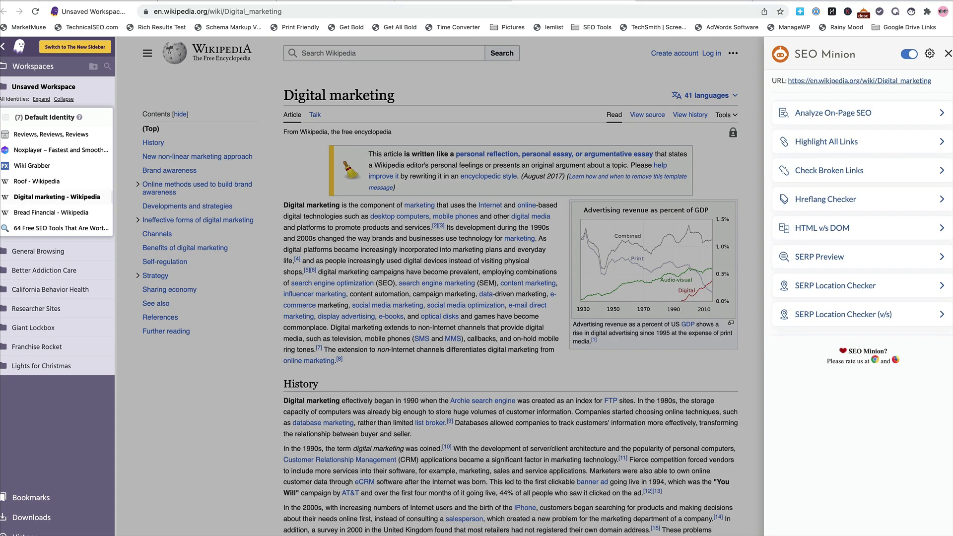
key("ctrl+shift+Tab")
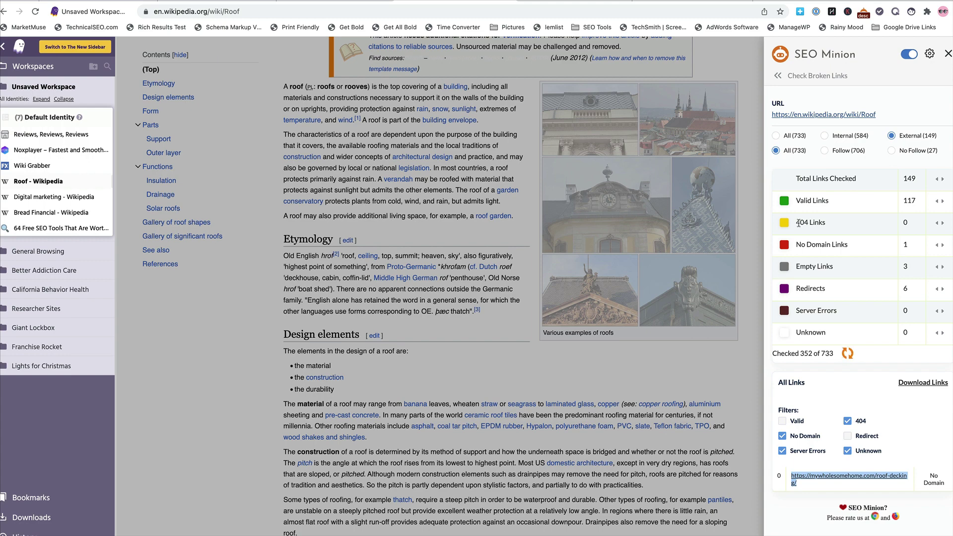
scroll(905, 456, "down", 1)
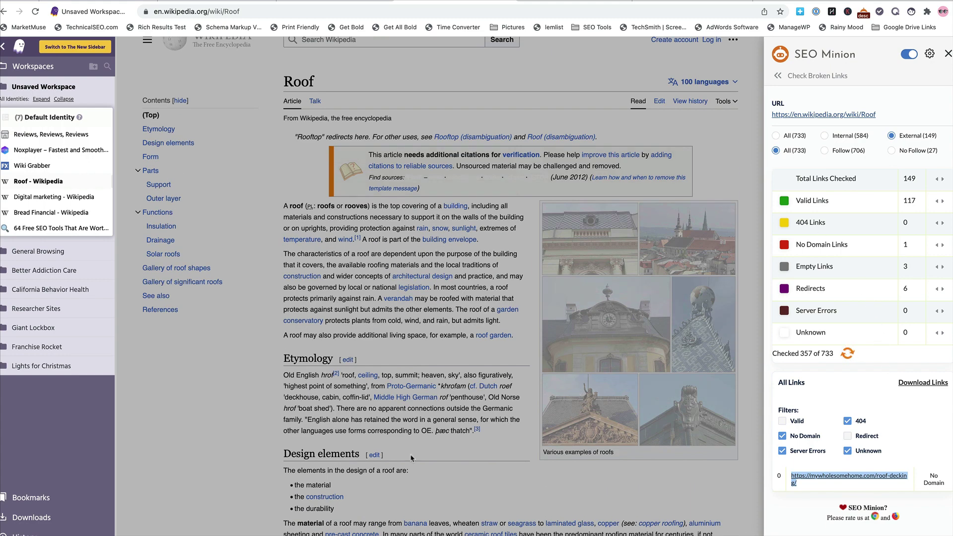
scroll(412, 457, "up", 1)
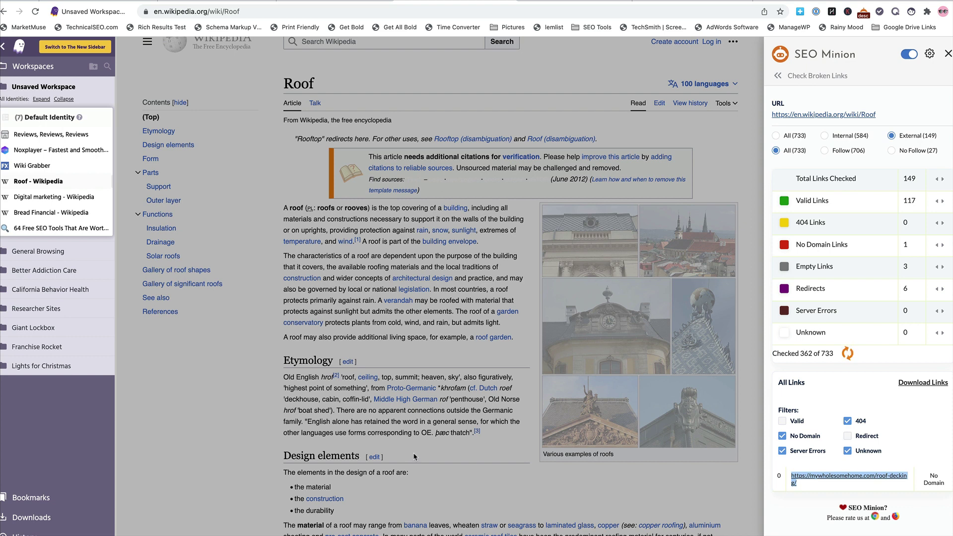
scroll(415, 457, "down", 1)
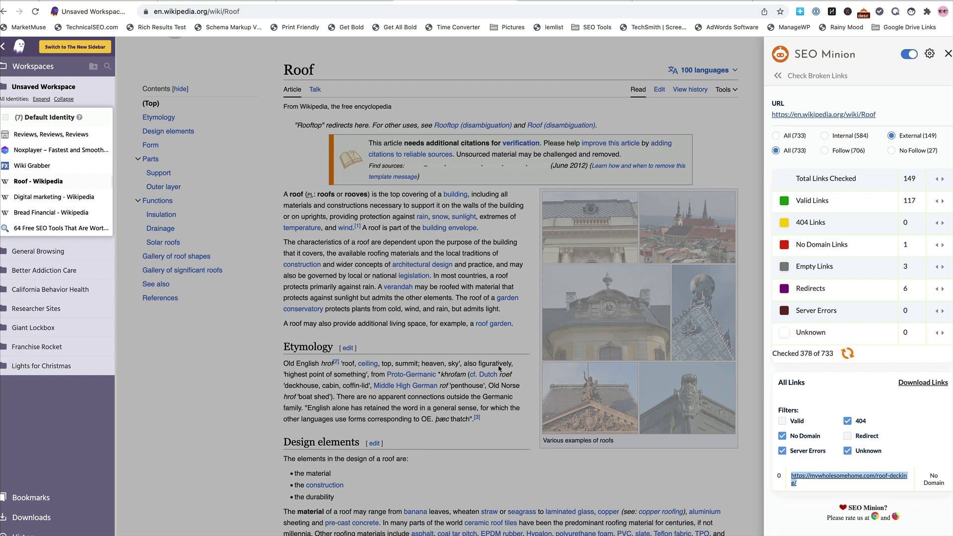
key("ctrl+t")
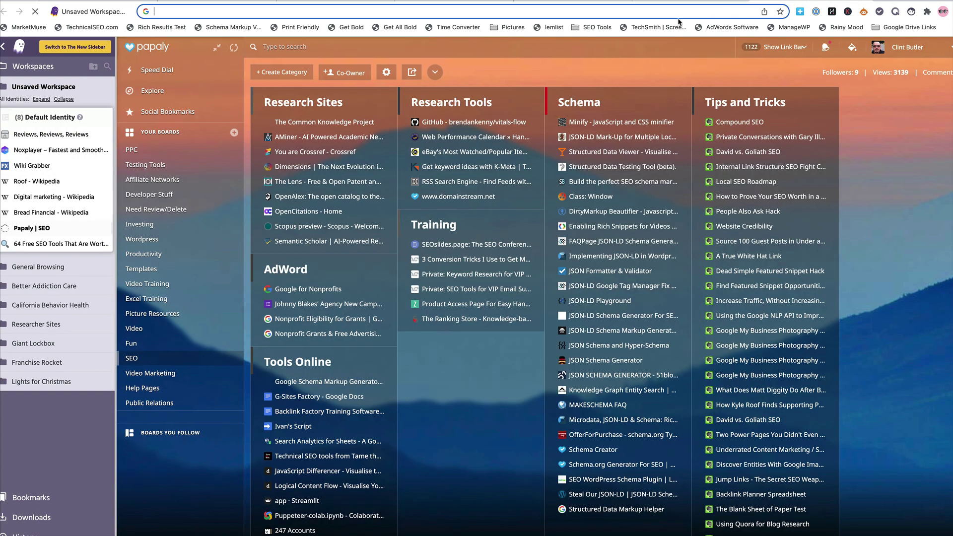
Google 'how to install a roof' and open Family Handyman's 'A Full Guide to DIY Roof Installation'
type("how to inst")
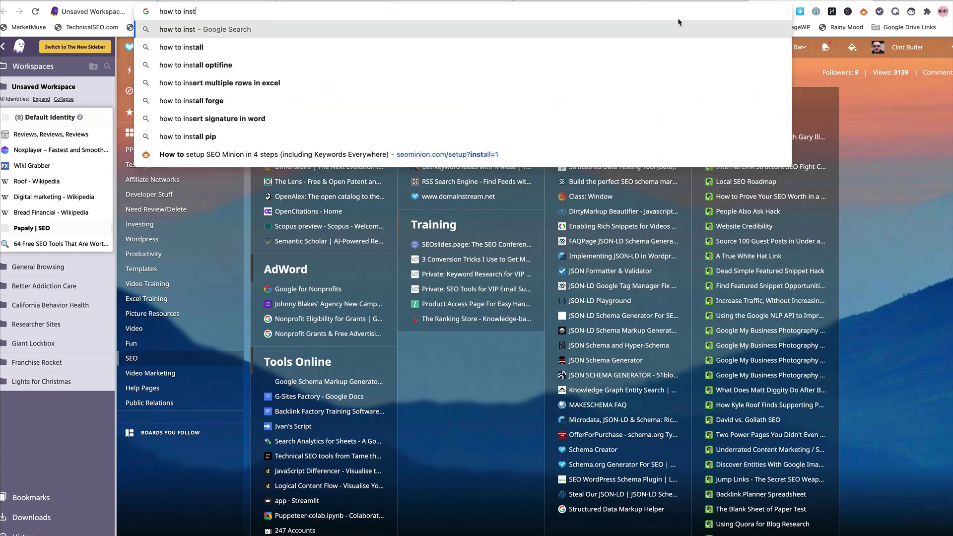
type("all a roof")
key("Return")
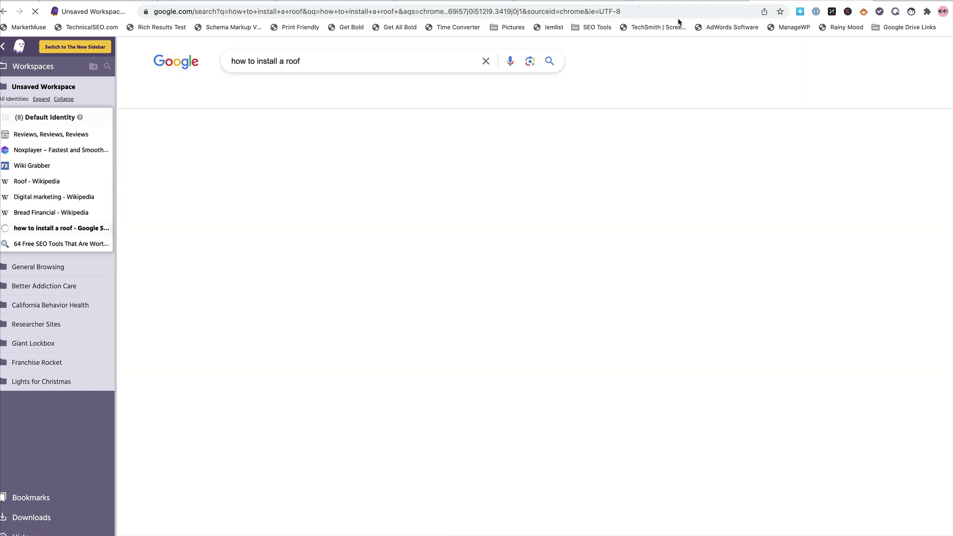
scroll(807, 344, "down", 10)
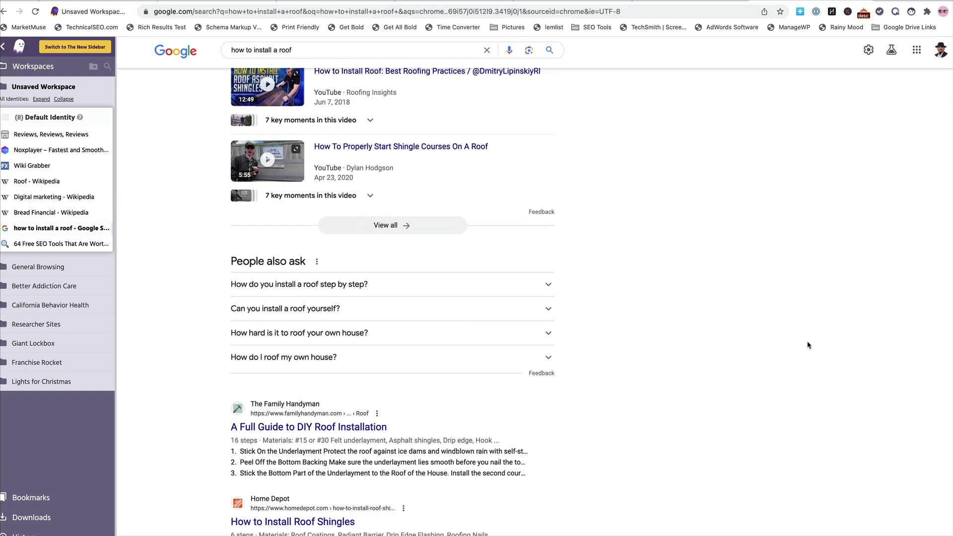
scroll(808, 344, "down", 3)
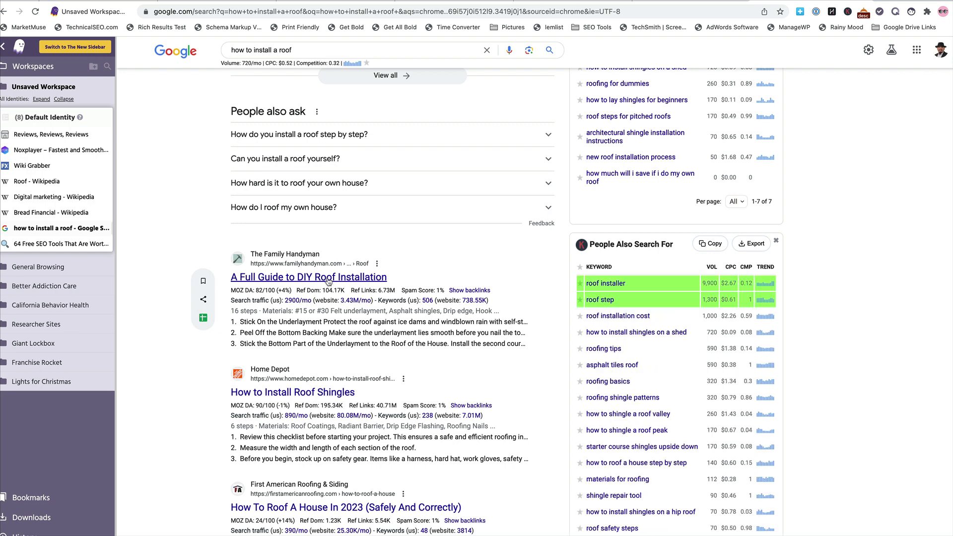
left_click(328, 279)
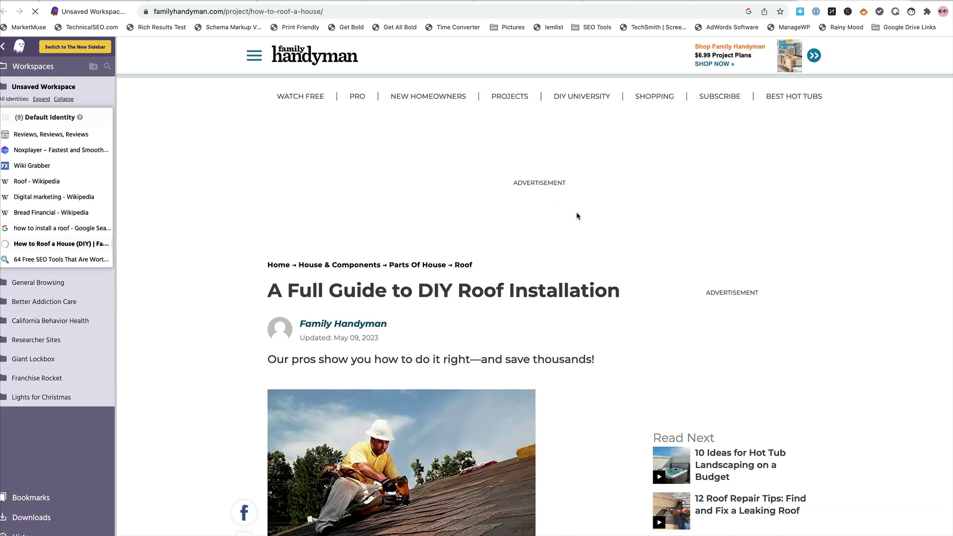
Run SEO Minion's Check Broken Links on the Family Handyman roofing guide
left_click(865, 11)
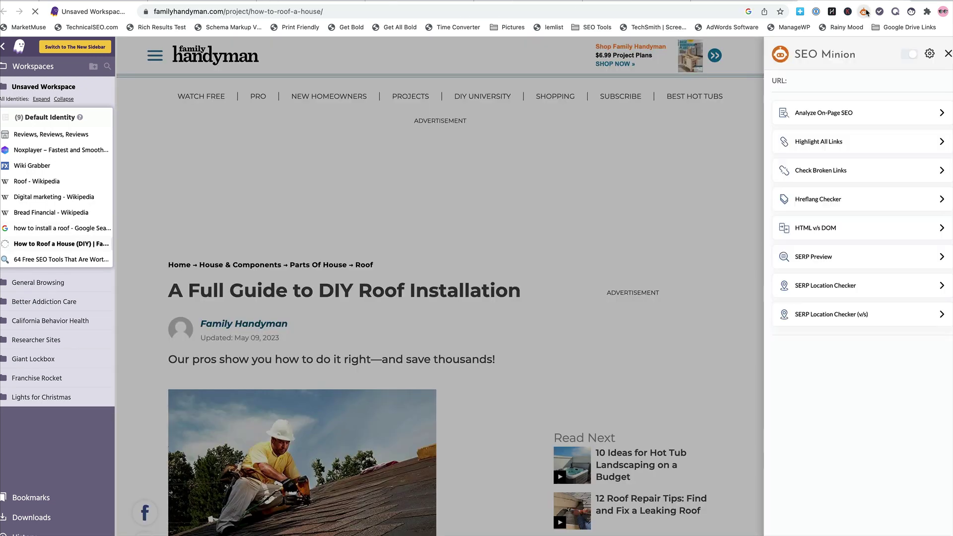
left_click(823, 180)
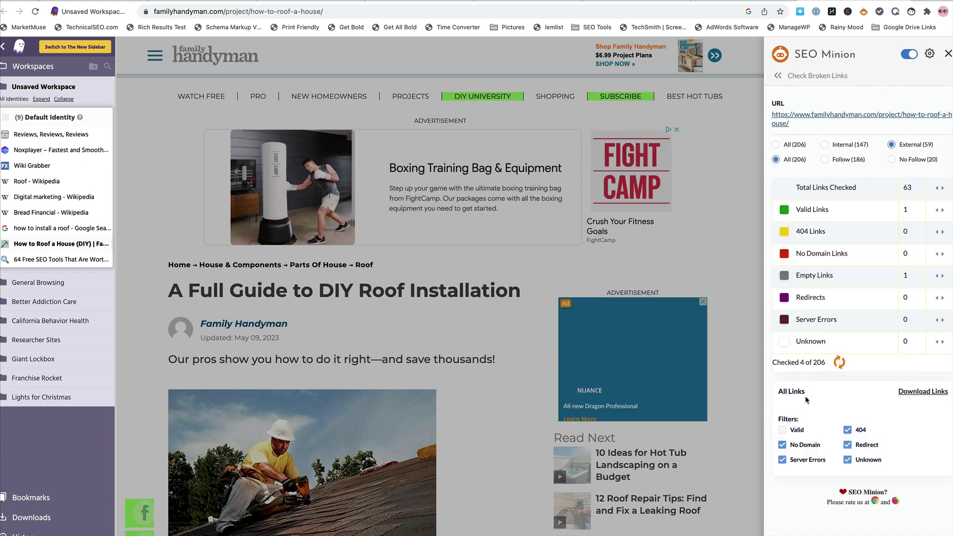
scroll(744, 356, "down", 4)
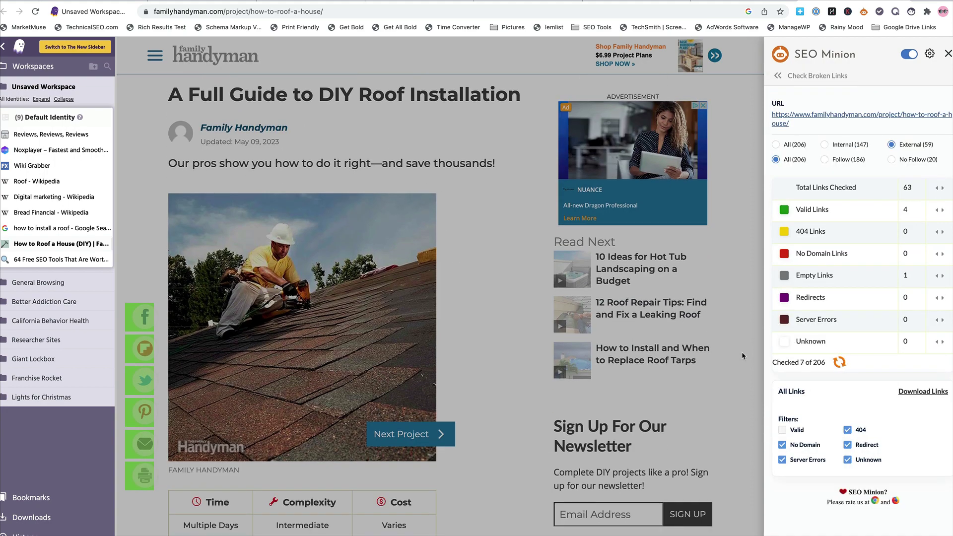
scroll(742, 351, "down", 14)
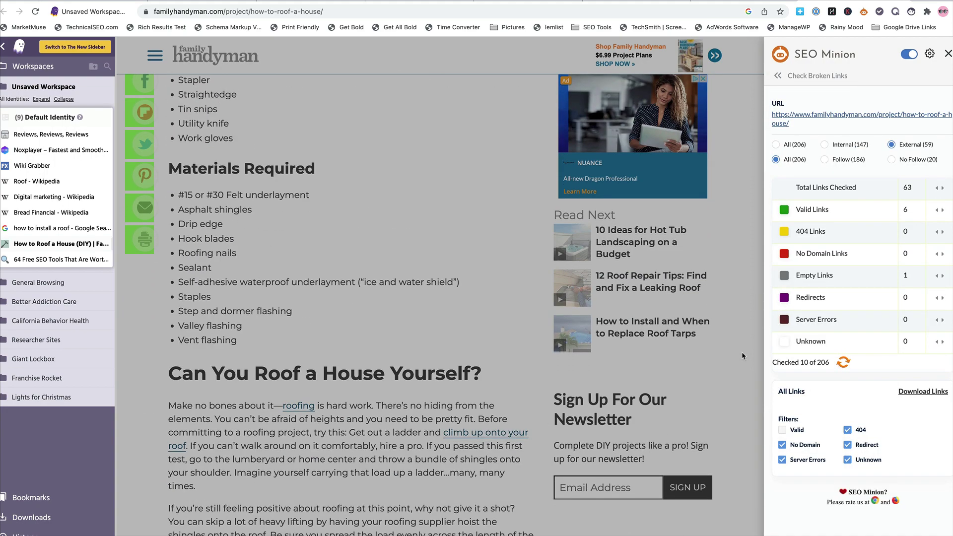
scroll(742, 352, "down", 4)
scroll(380, 365, "down", 10)
scroll(381, 366, "down", 1)
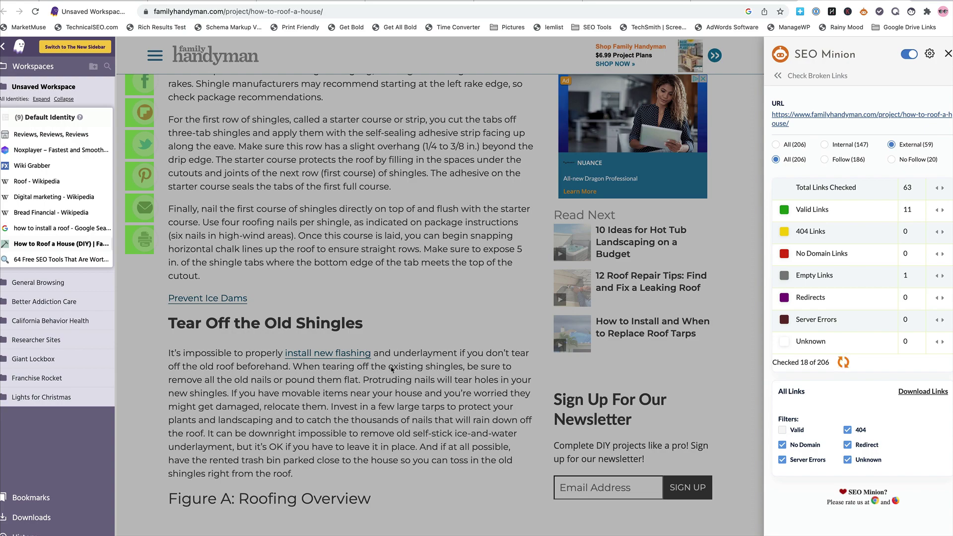
scroll(356, 363, "down", 20)
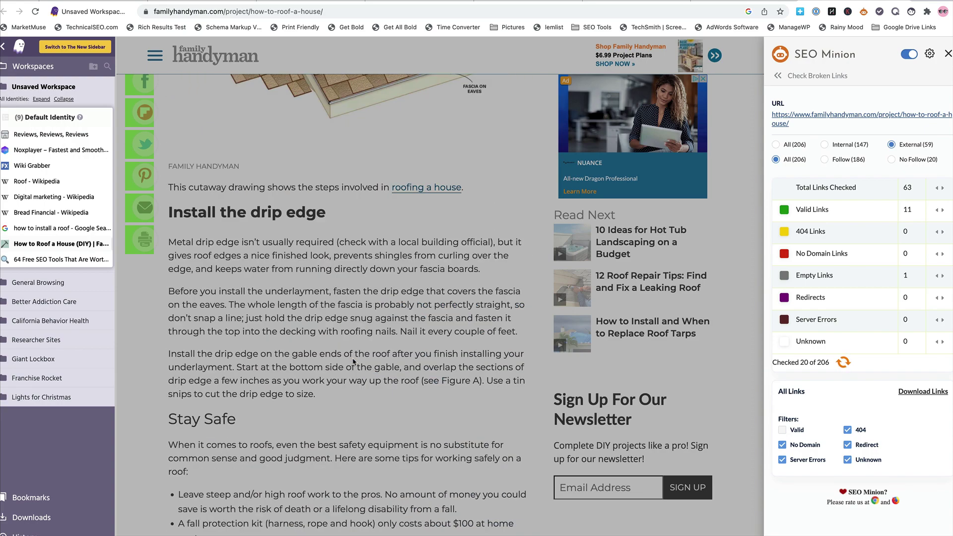
scroll(354, 362, "down", 20)
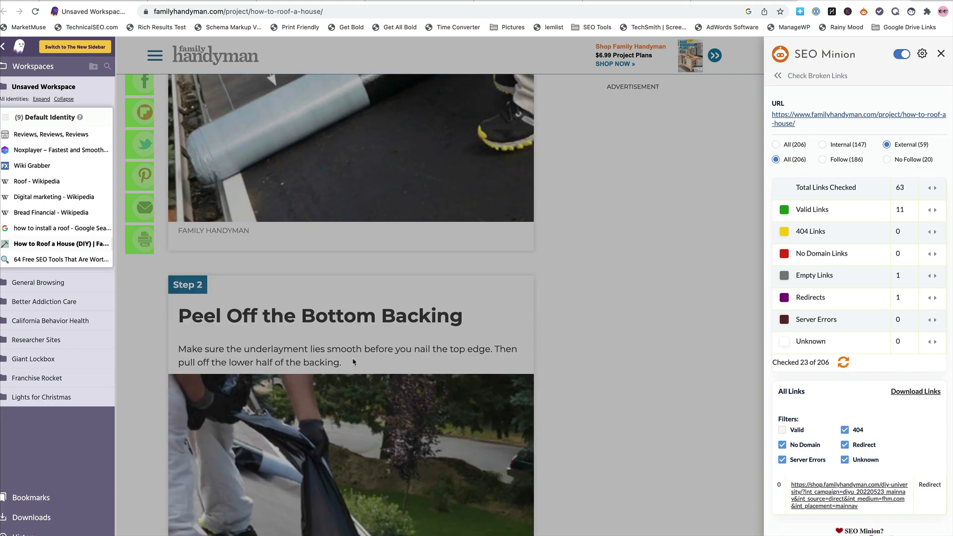
scroll(353, 362, "down", 20)
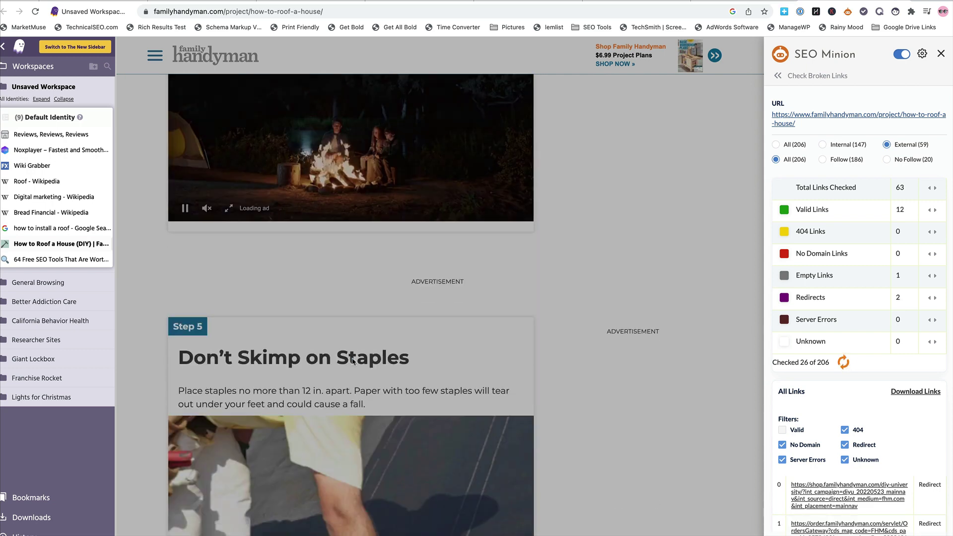
scroll(874, 372, "down", 5)
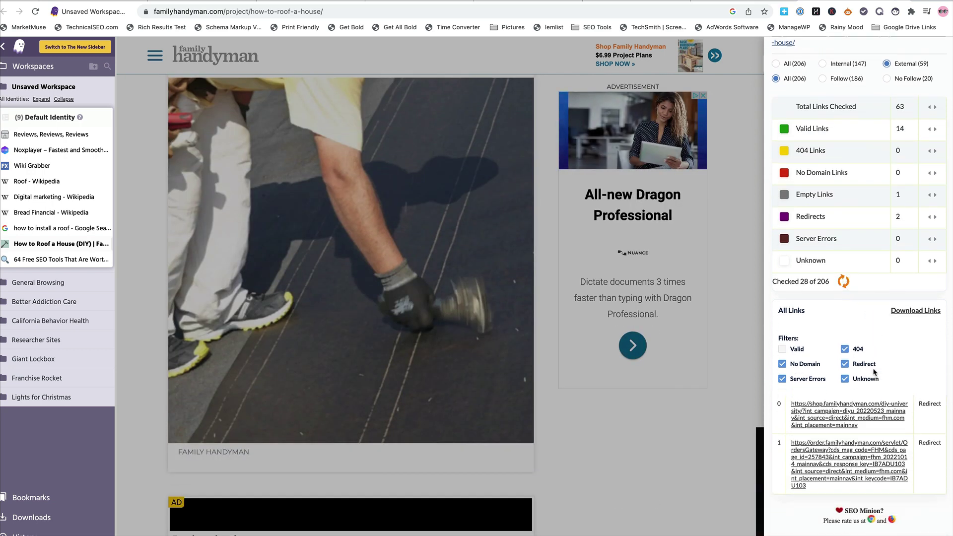
Uncheck the Redirect filter as the check reaches 60 of 206 links with no 404s
left_click(866, 365)
scroll(520, 418, "down", 15)
scroll(520, 421, "down", 20)
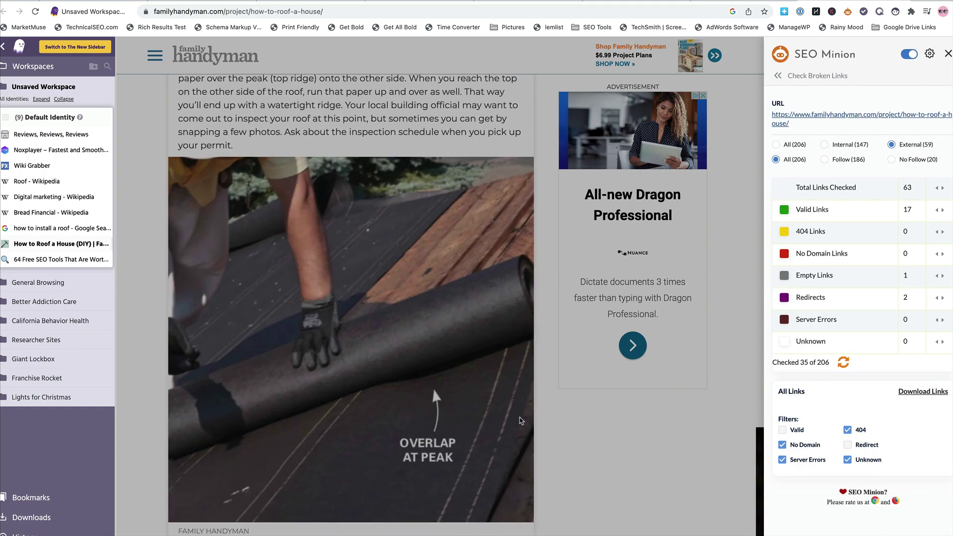
scroll(519, 421, "down", 20)
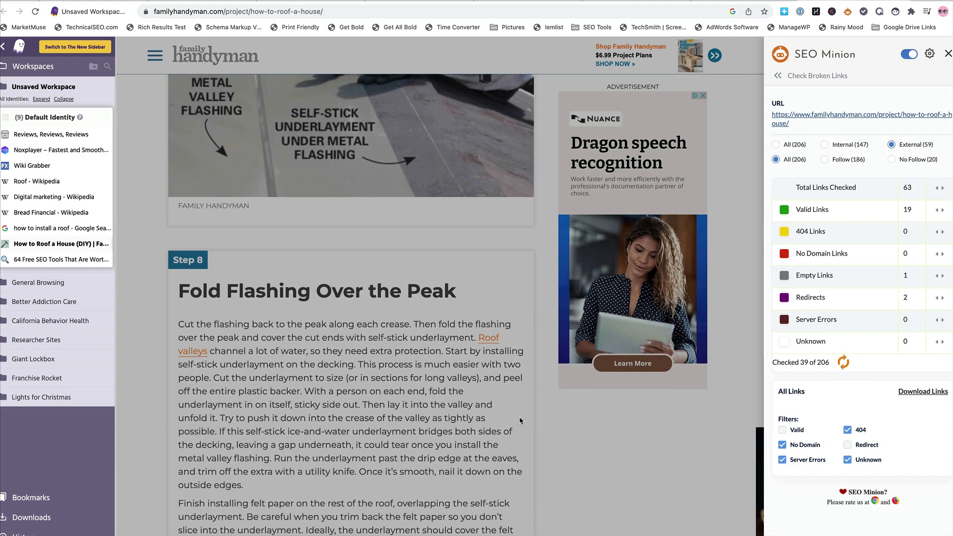
scroll(520, 421, "down", 20)
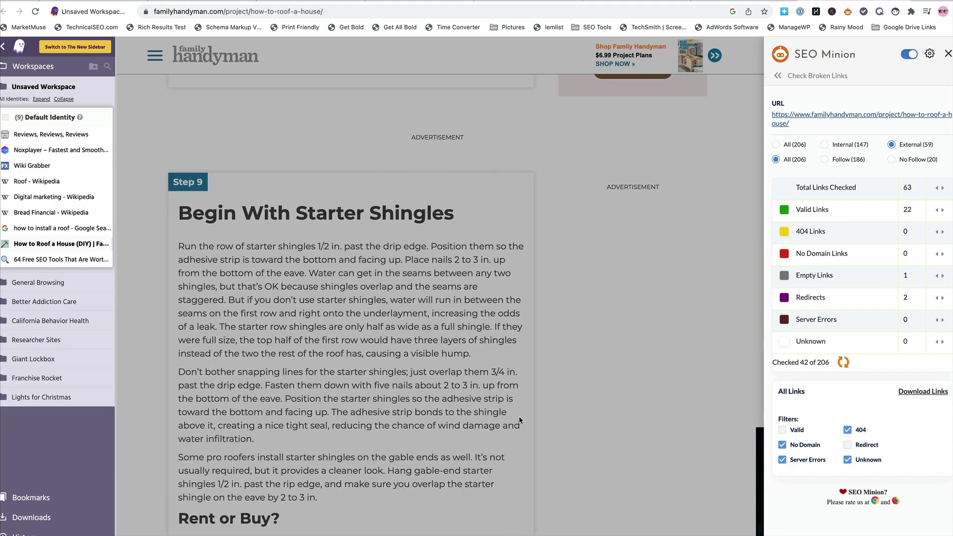
scroll(520, 421, "down", 20)
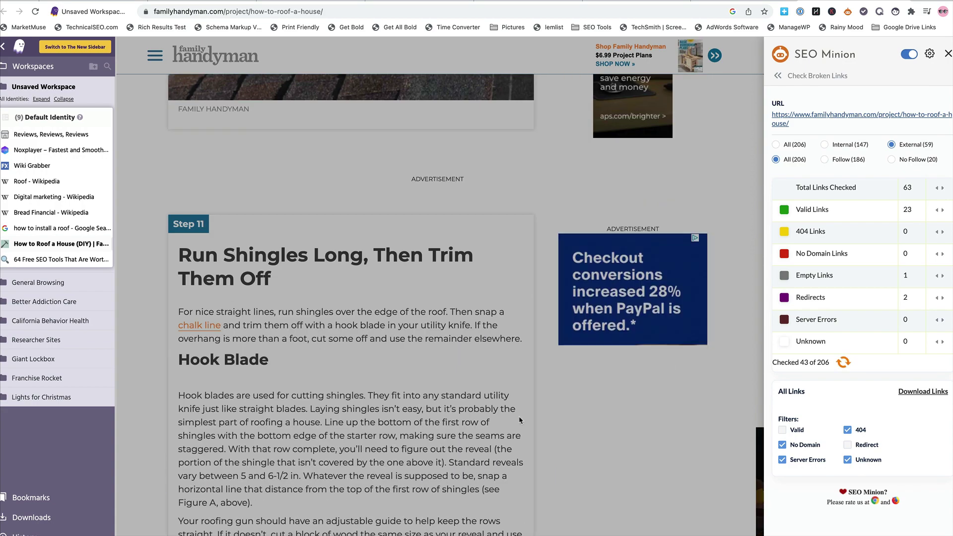
scroll(519, 420, "down", 20)
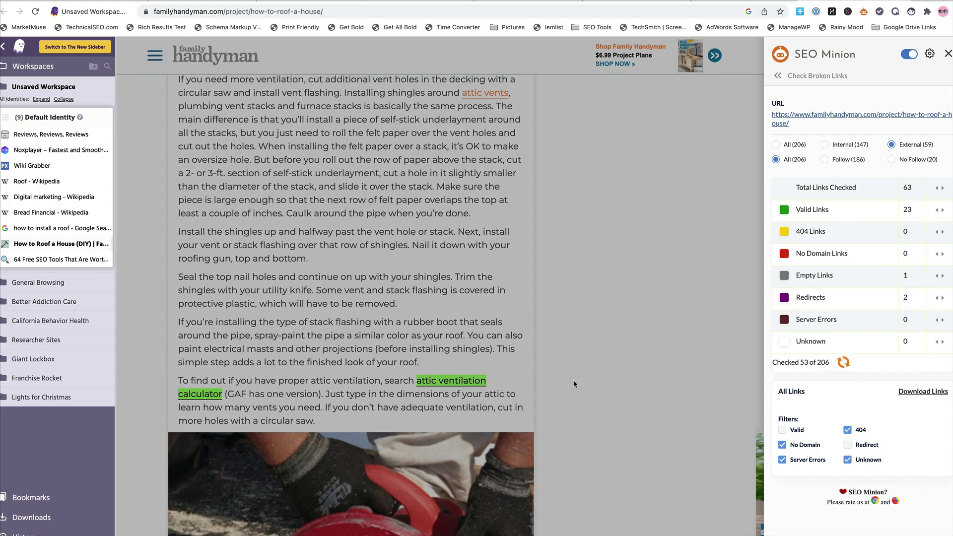
scroll(574, 384, "down", 8)
scroll(574, 384, "down", 5)
scroll(574, 384, "up", 15)
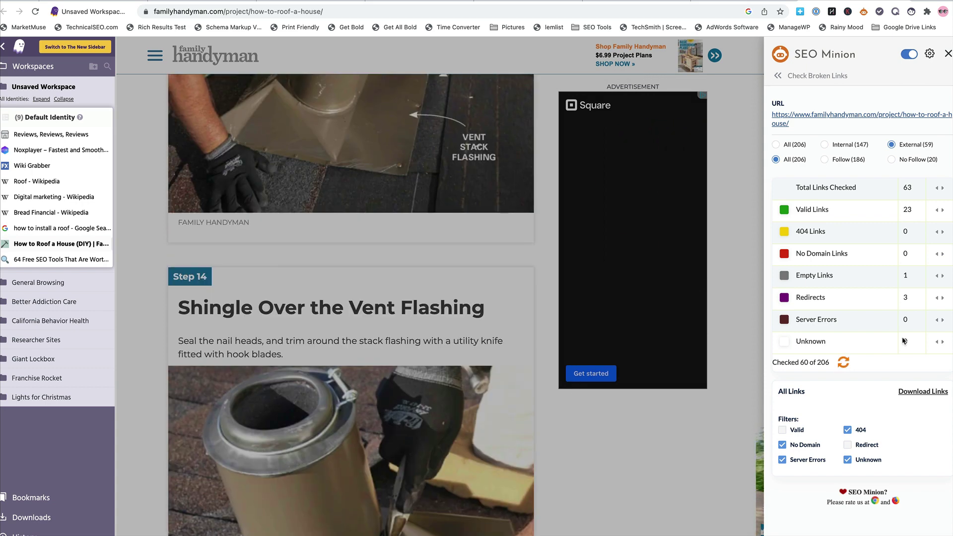